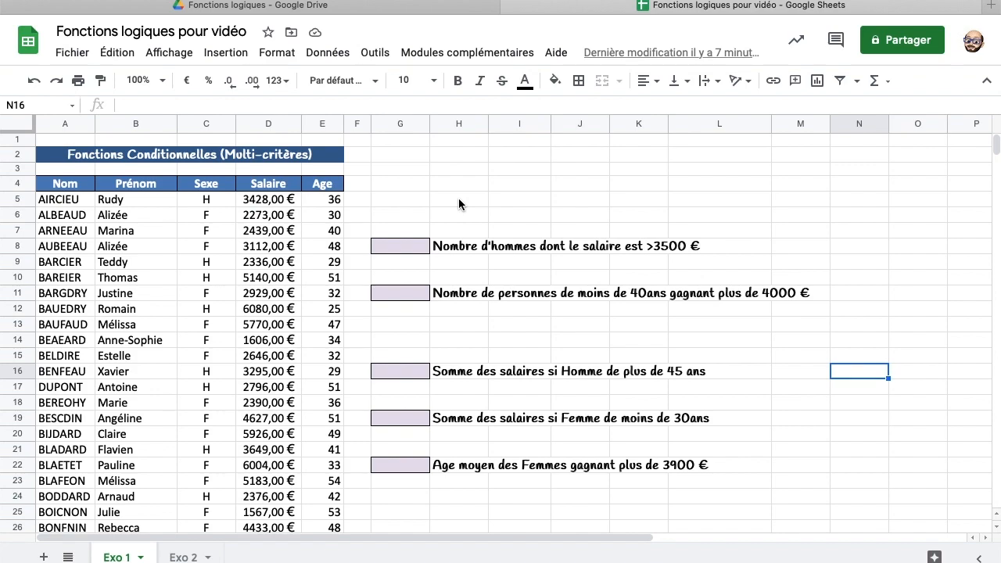
# Step: Start an NB.SI.ENS formula in G8 with the Sexe range C5:C176 and the criterion "H"
pyautogui.click(399, 249)
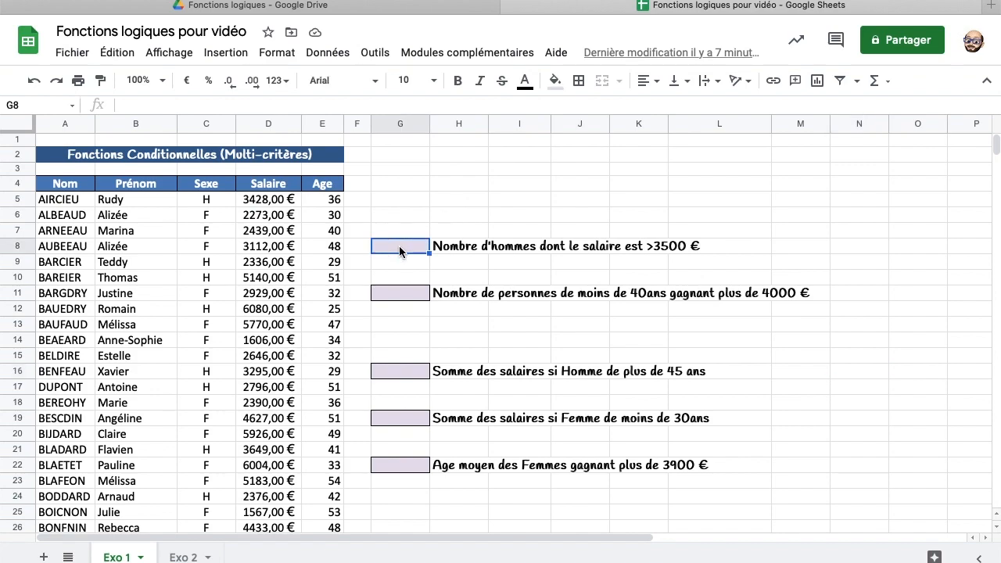
pyautogui.write('=n')
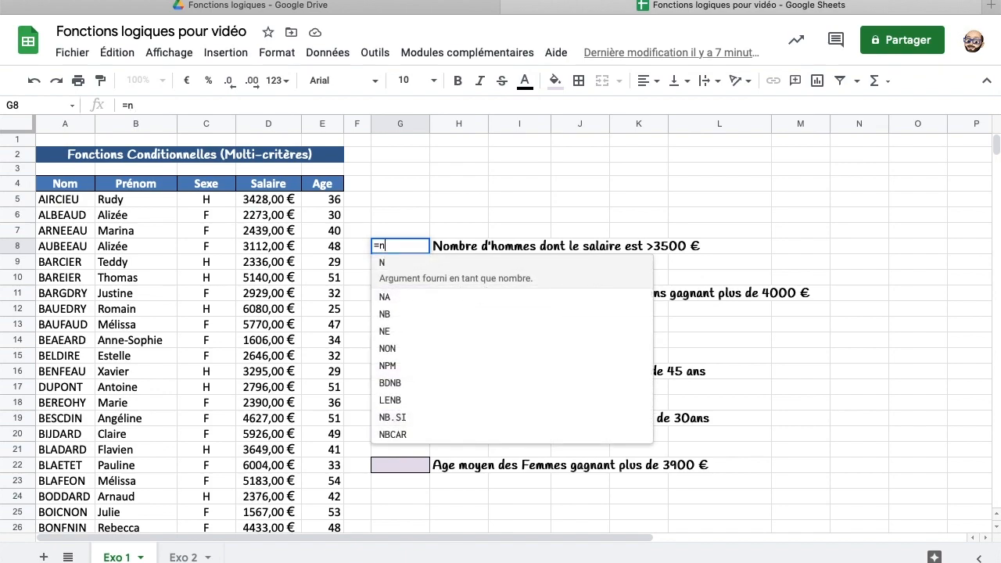
pyautogui.write('b.si.e')
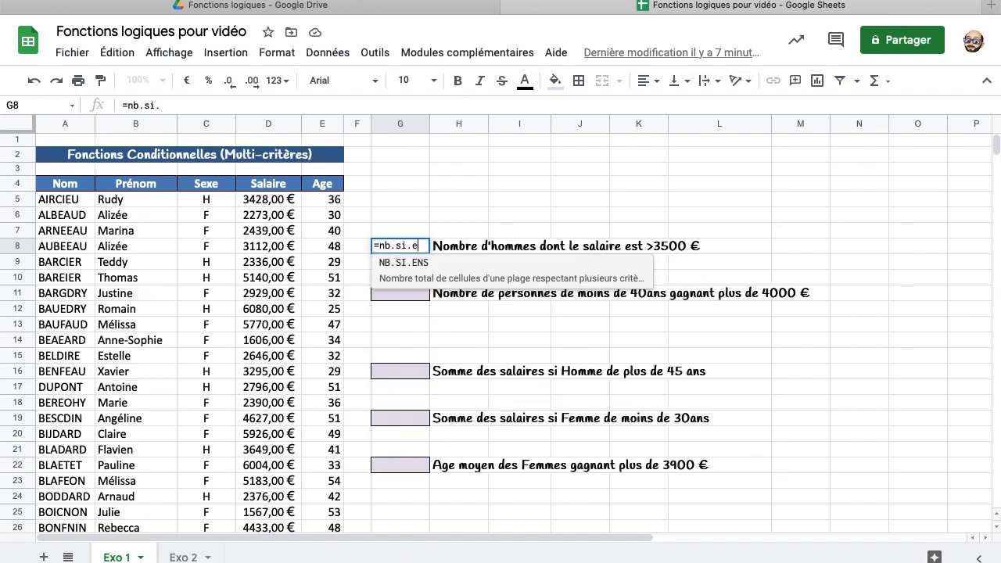
pyautogui.write('ns(')
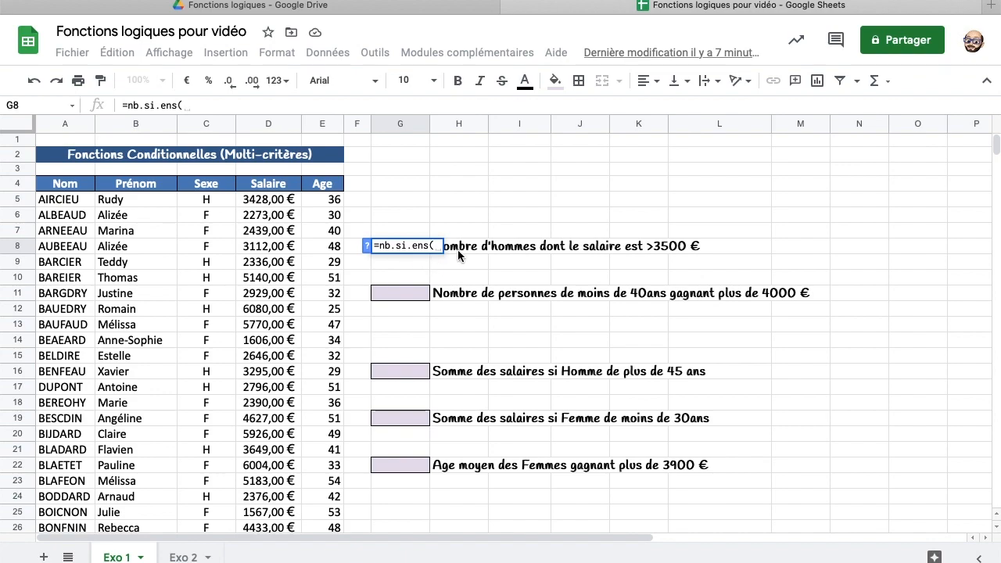
pyautogui.moveTo(208, 197); pyautogui.dragTo(206, 453)
pyautogui.write(';')
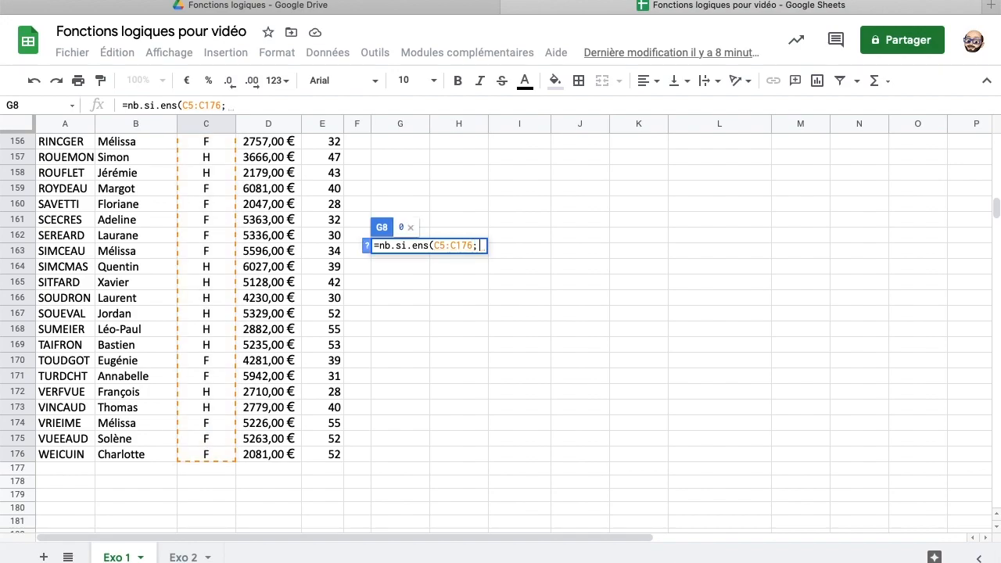
pyautogui.moveTo(995, 208); pyautogui.dragTo(994, 140)
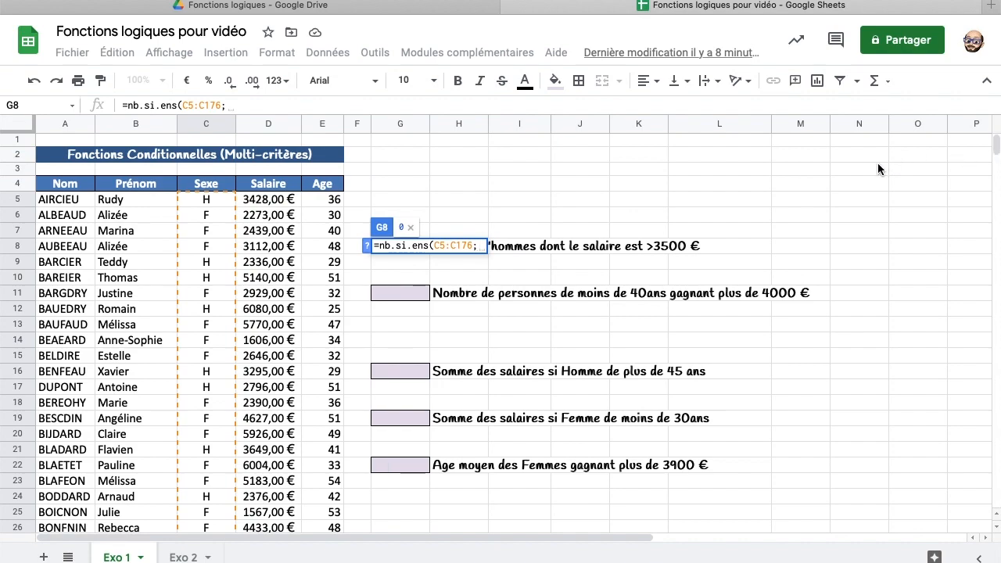
pyautogui.write('"')
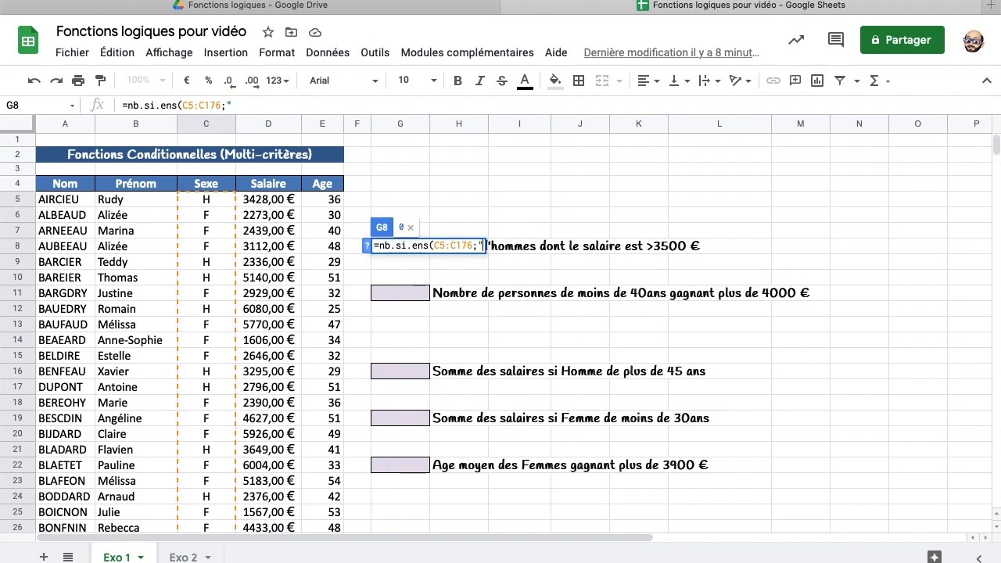
pyautogui.write('H"')
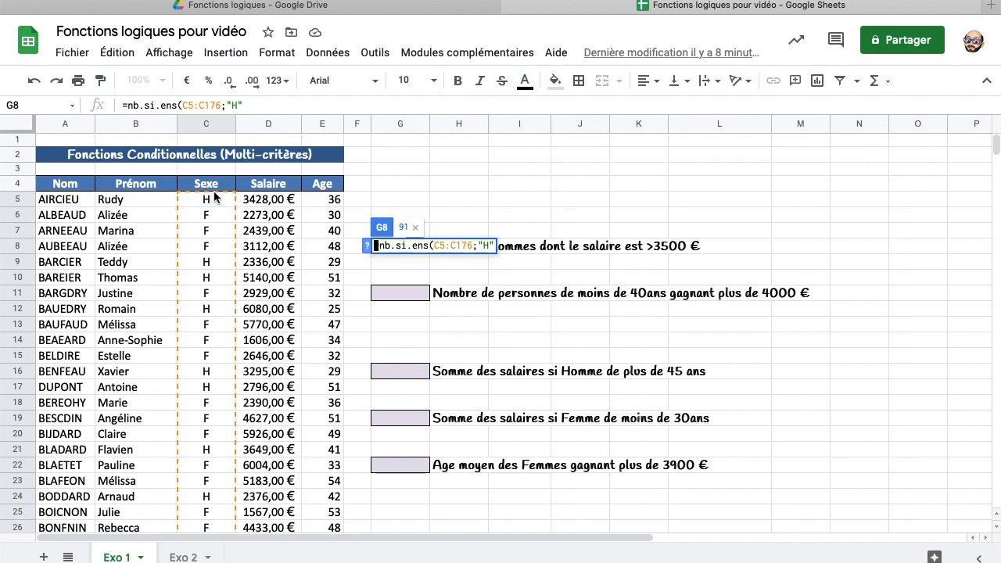
# Step: Complete the G8 formula with the Salaire range D5:D176 and the criterion ">3500"
pyautogui.write(';')
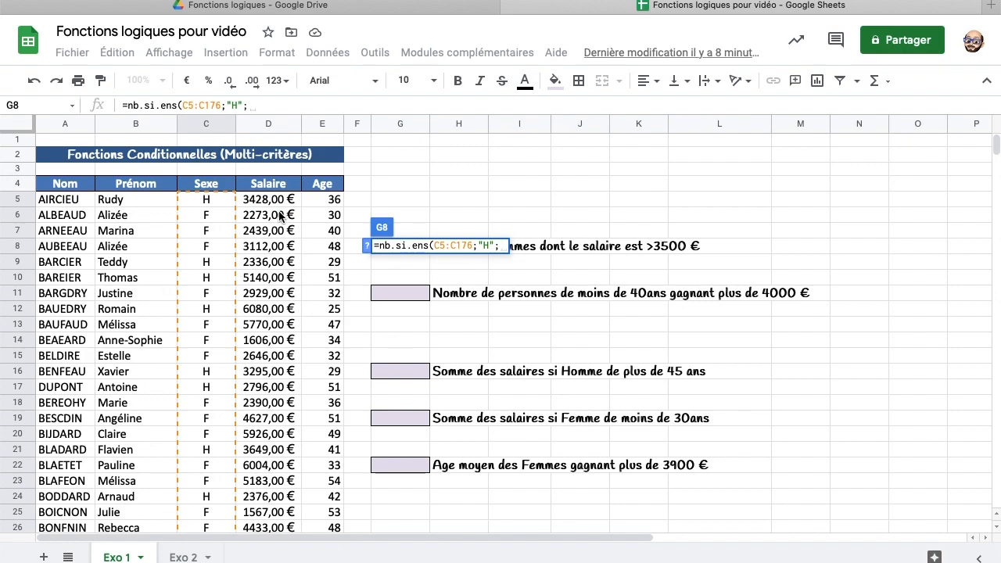
pyautogui.moveTo(268, 204); pyautogui.dragTo(271, 378)
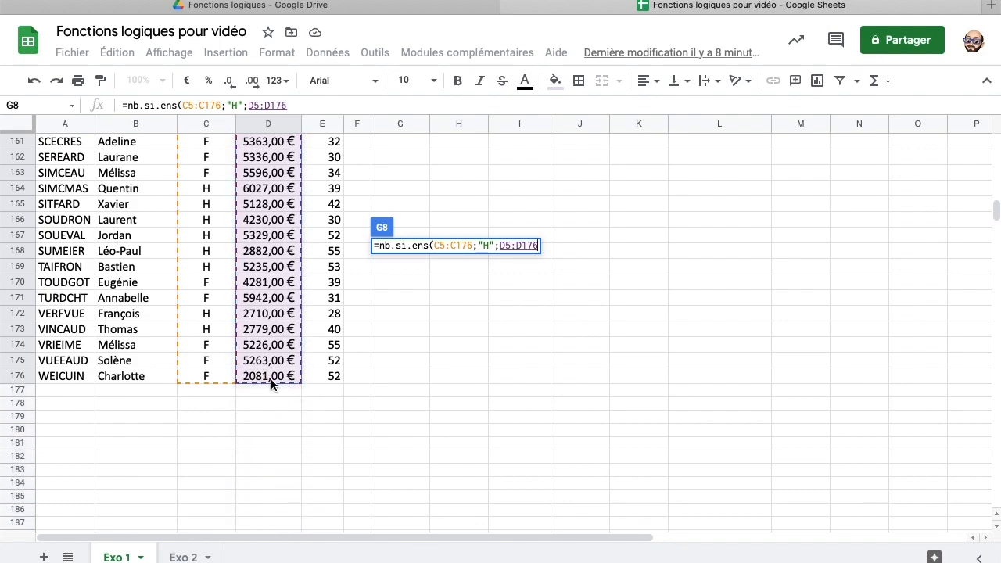
pyautogui.write(';')
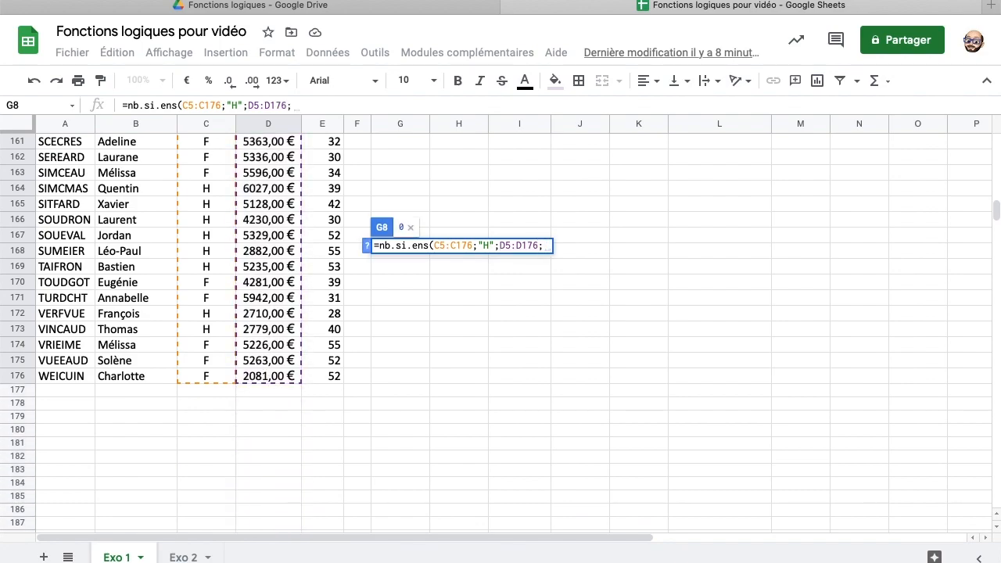
pyautogui.write('"')
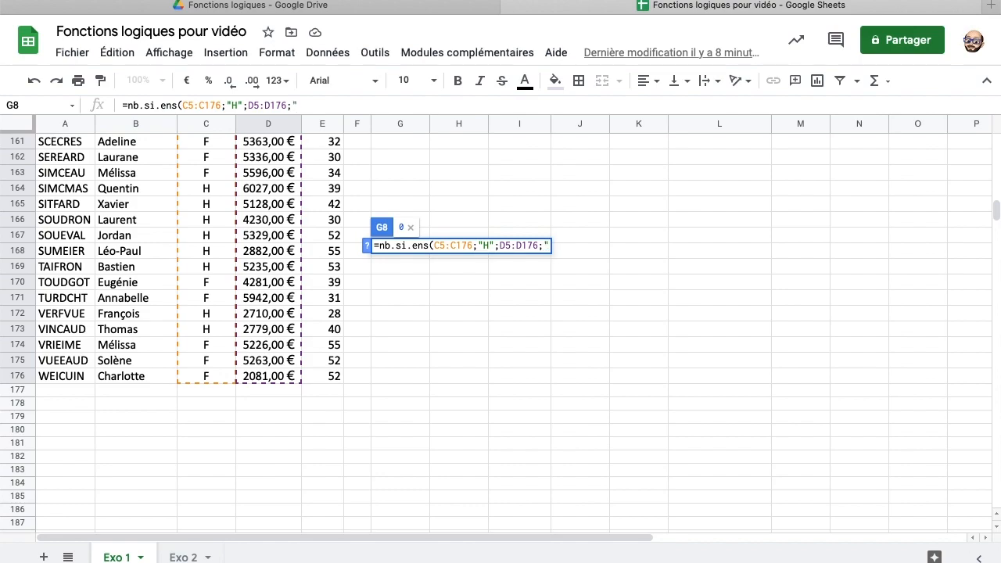
pyautogui.write('>3500')
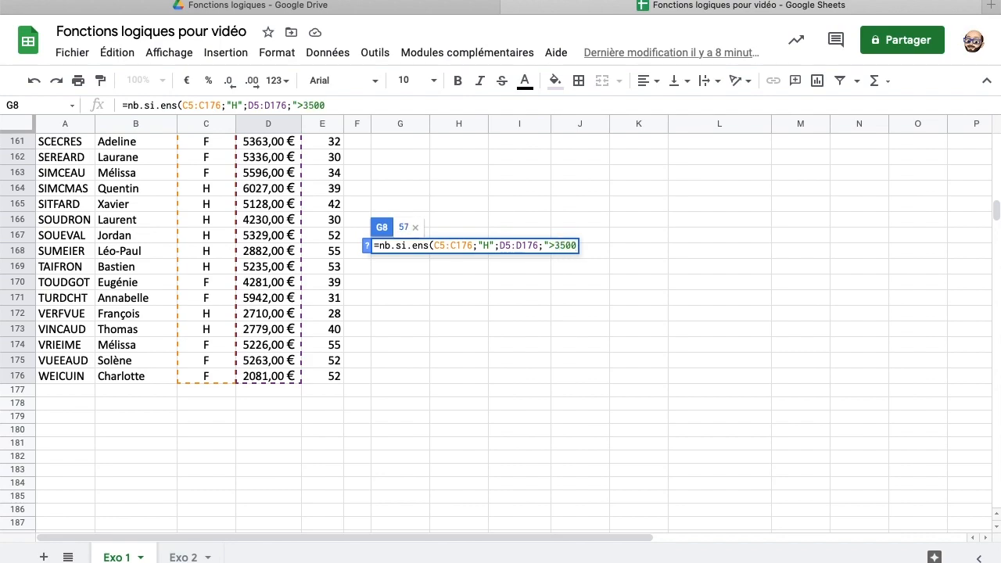
pyautogui.write('")')
pyautogui.press('Return')
pyautogui.scroll(3, 435, 249)
pyautogui.click(407, 248)
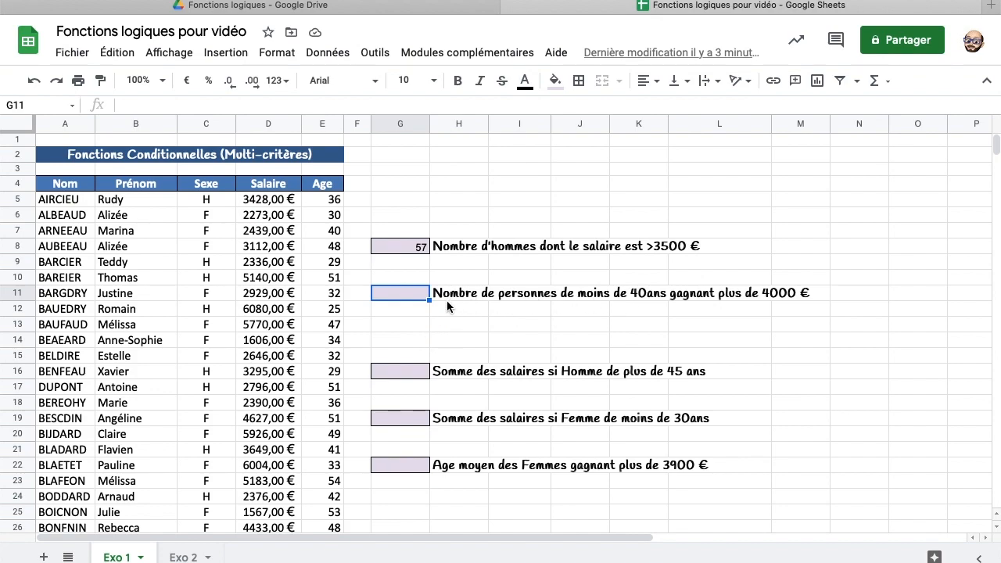
# Step: Name the Age values E5:E176 "age" and jump to that named range to check it
pyautogui.moveTo(327, 200); pyautogui.dragTo(333, 380)
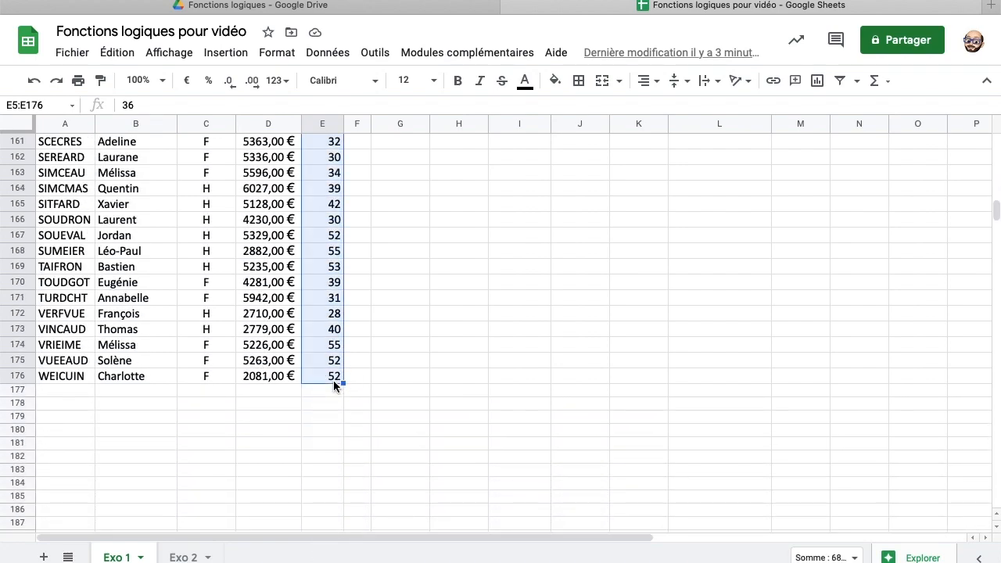
pyautogui.click(48, 105)
pyautogui.write('age')
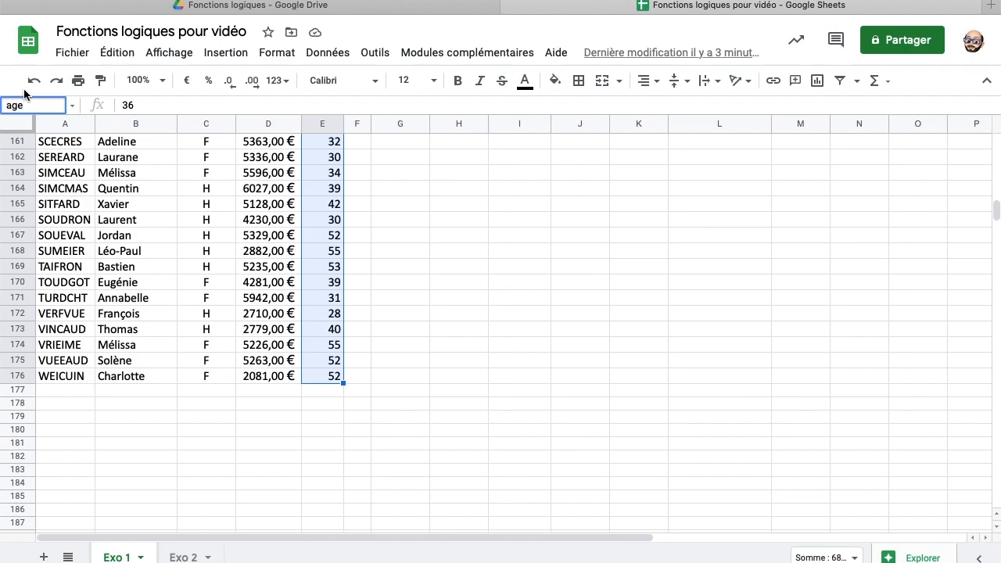
pyautogui.press('Return')
pyautogui.click(558, 229)
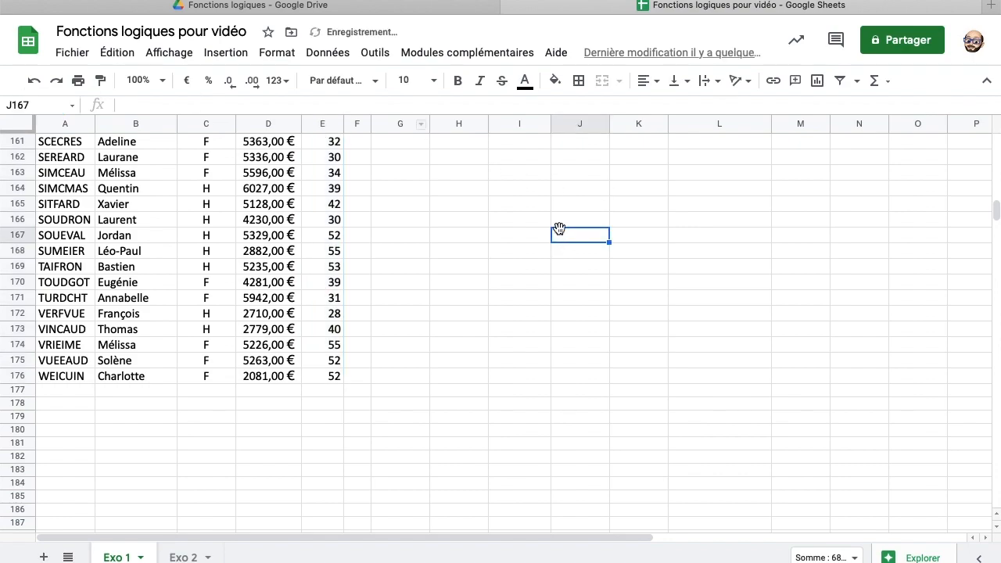
pyautogui.click(71, 106)
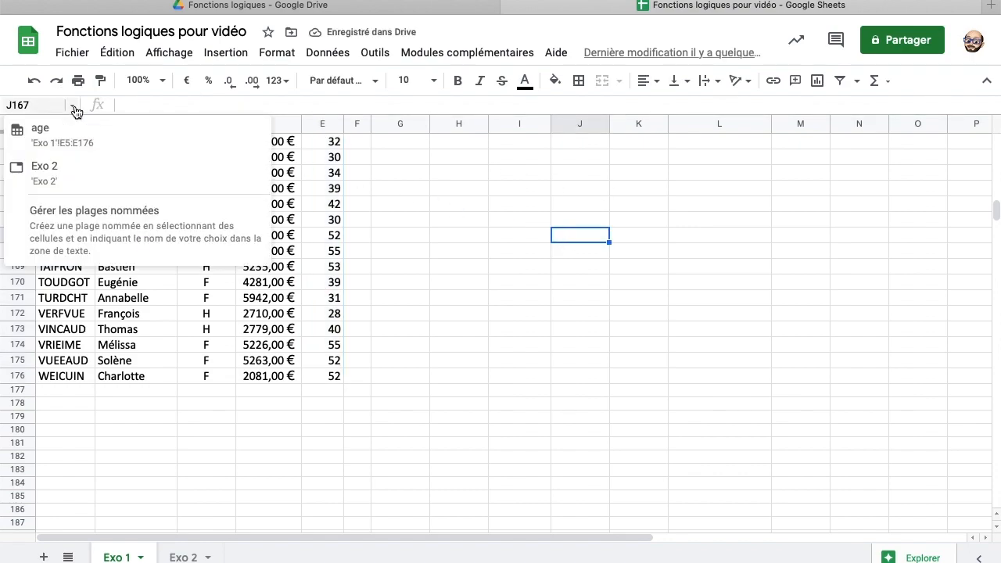
pyautogui.click(48, 137)
pyautogui.click(803, 299)
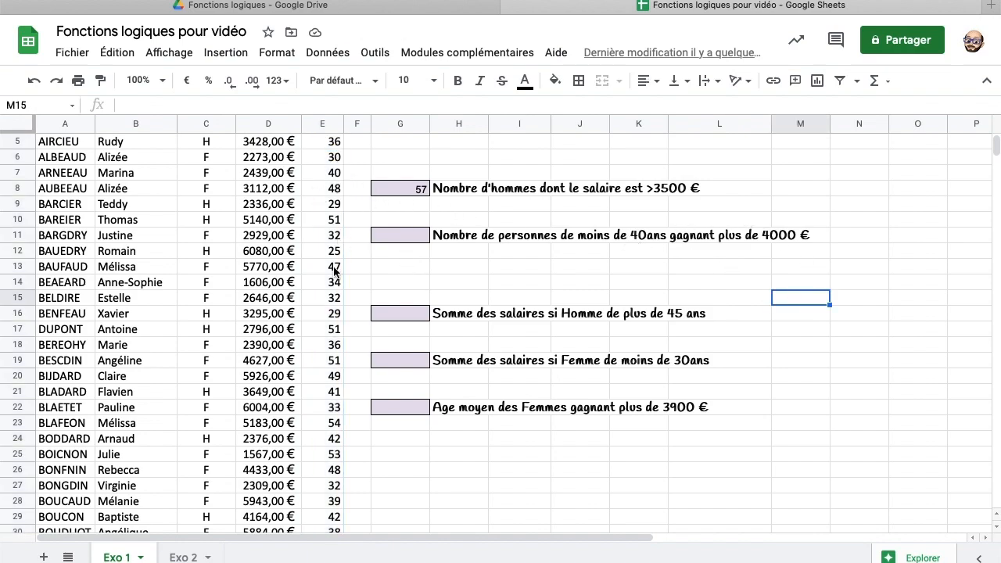
# Step: Name the Salaire values D5:D176 "salaire"
pyautogui.scroll(2, 329, 270)
pyautogui.moveTo(267, 205); pyautogui.dragTo(275, 378)
pyautogui.click(47, 105)
pyautogui.write('salaire')
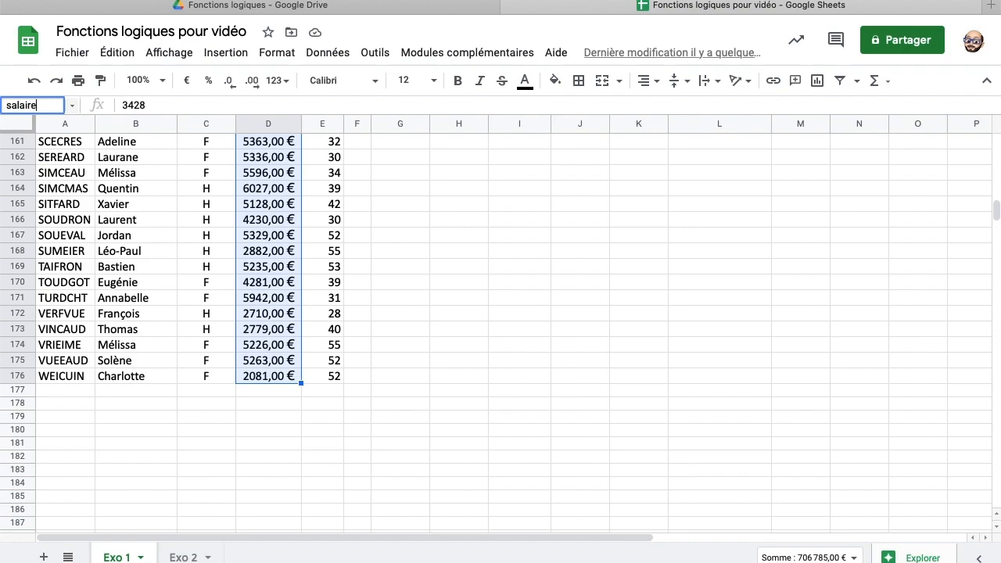
pyautogui.press('Return')
pyautogui.click(579, 203)
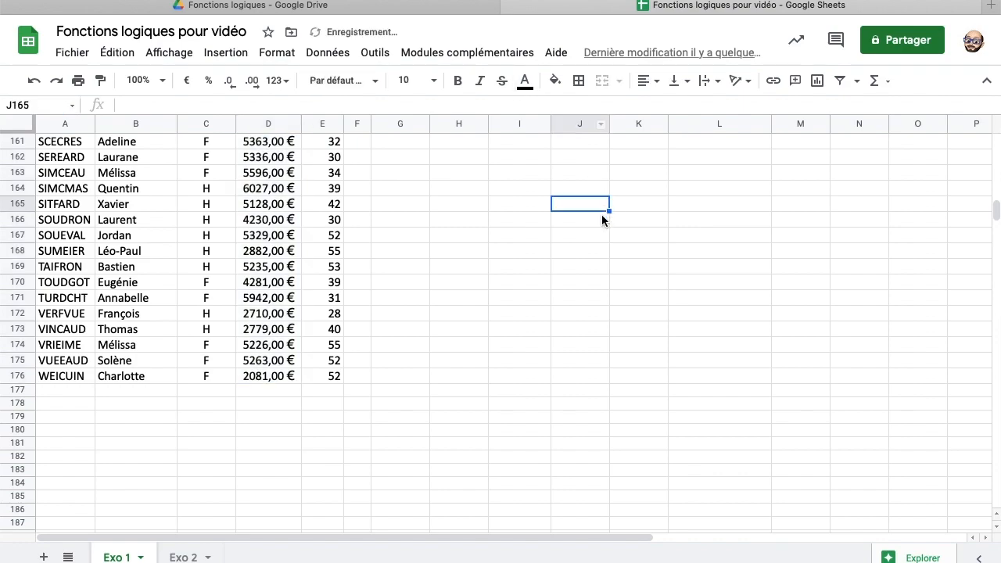
# Step: Start an NB.SI.ENS formula in G11 with the named range age and the criterion "<40"
pyautogui.scroll(20, 547, 315)
pyautogui.scroll(6, 547, 313)
pyautogui.click(419, 292)
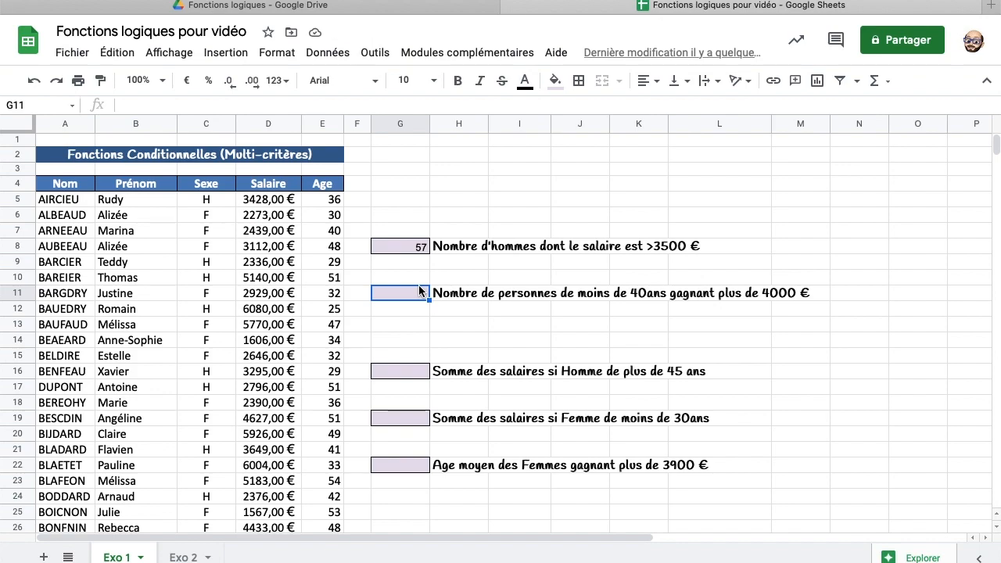
pyautogui.write('=nb')
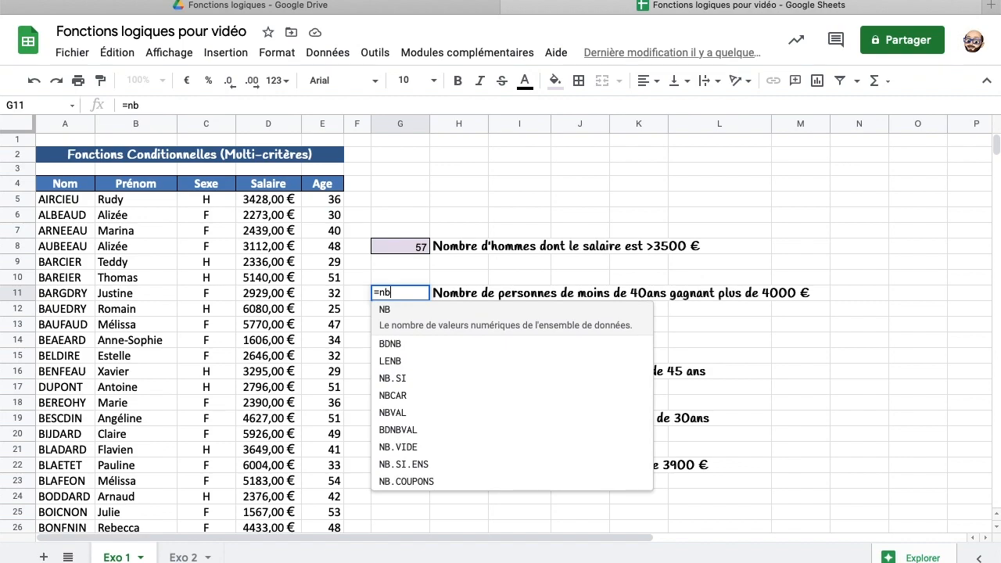
pyautogui.write('.si.ens(')
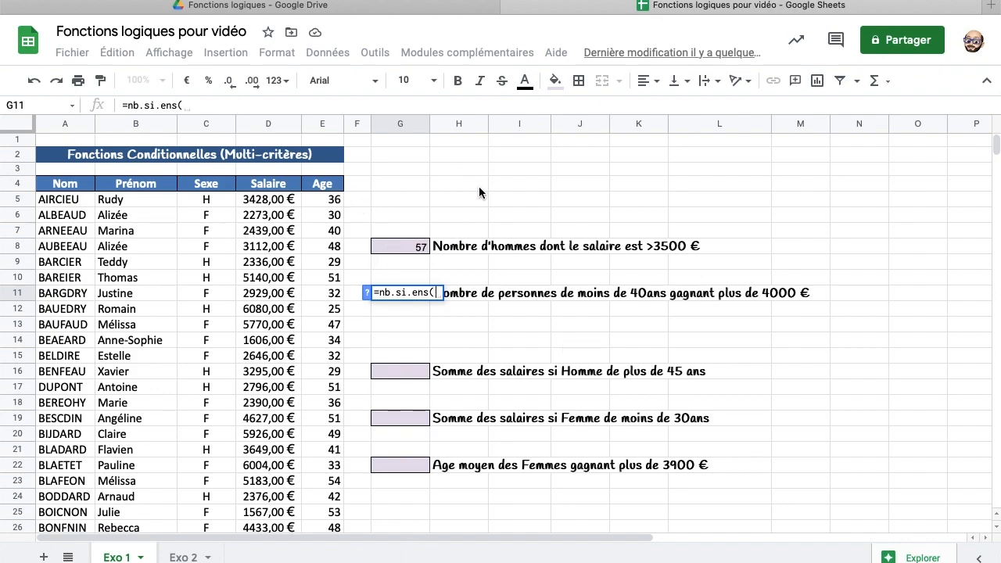
pyautogui.write('age')
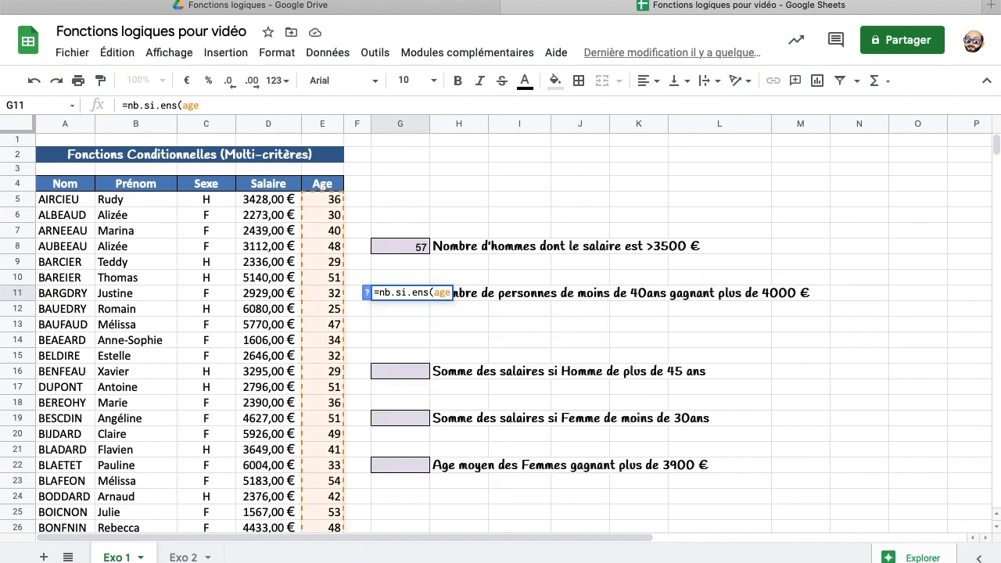
pyautogui.write(';"')
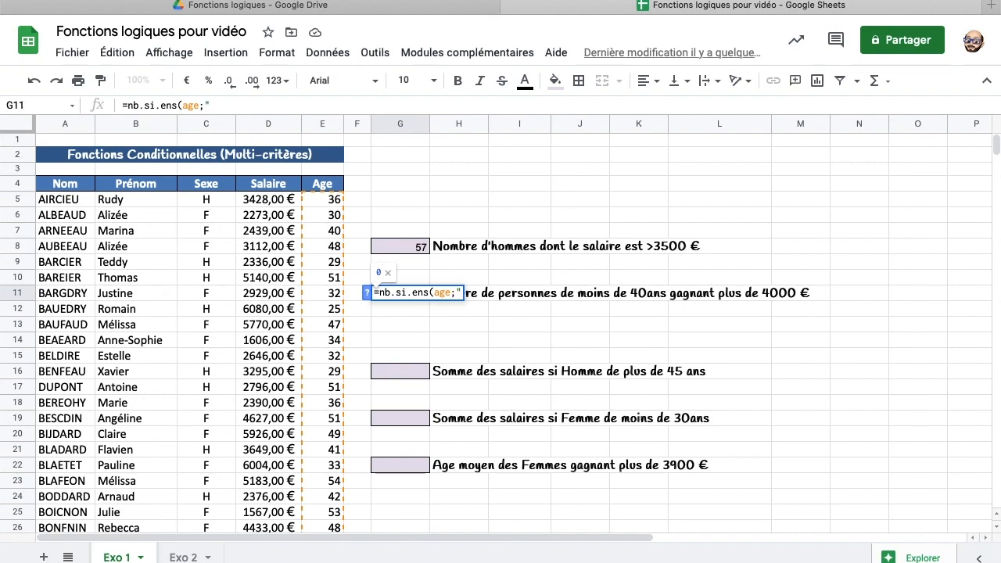
pyautogui.write('<40"')
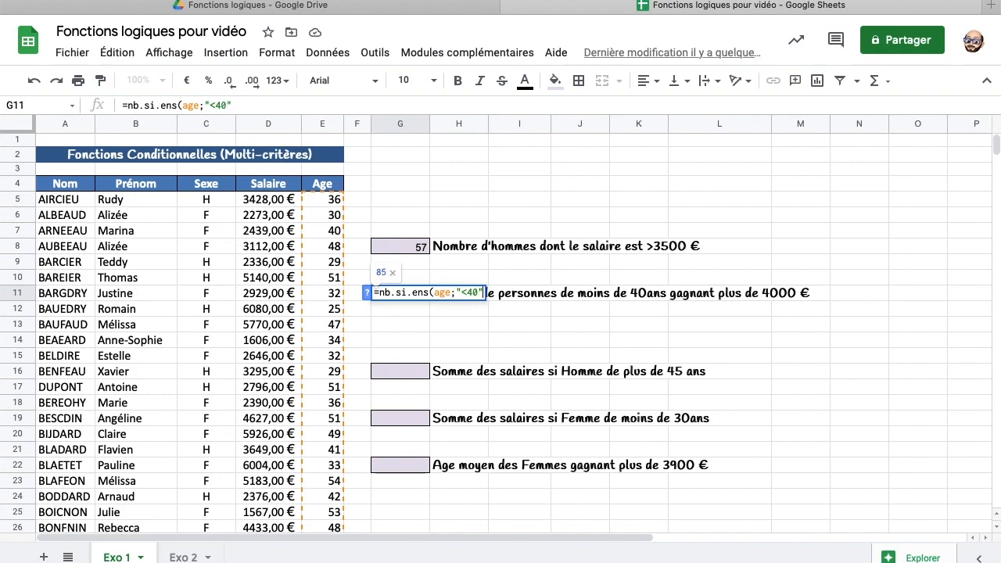
# Step: Complete the G11 formula with the named range salaire and the criterion ">4000"
pyautogui.write(';')
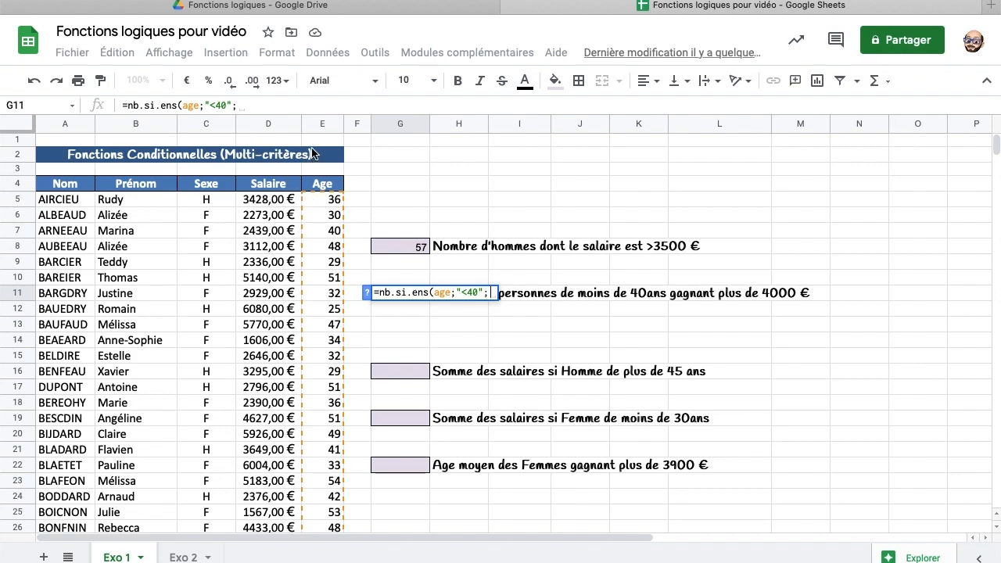
pyautogui.write('salaire')
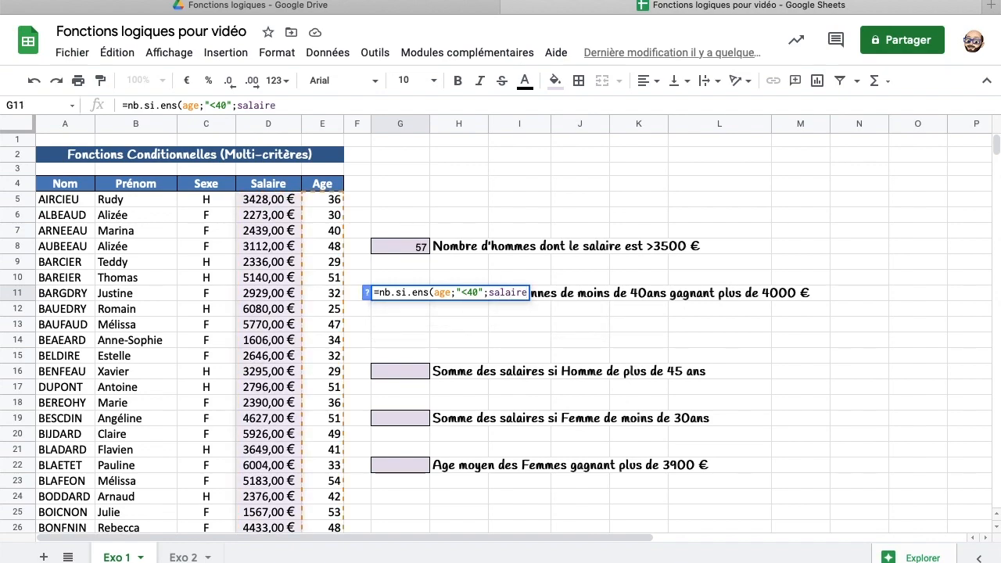
pyautogui.write(';')
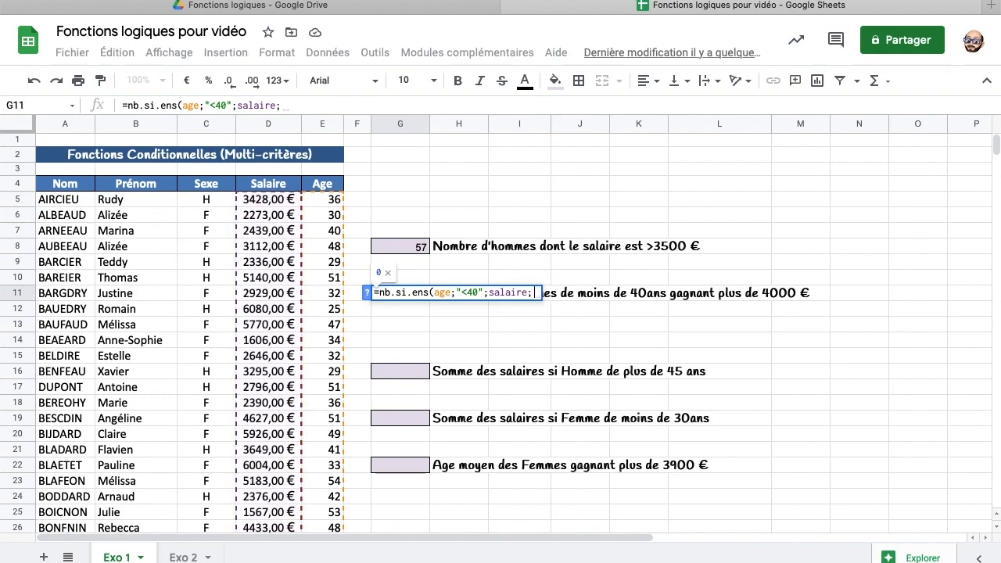
pyautogui.write('"')
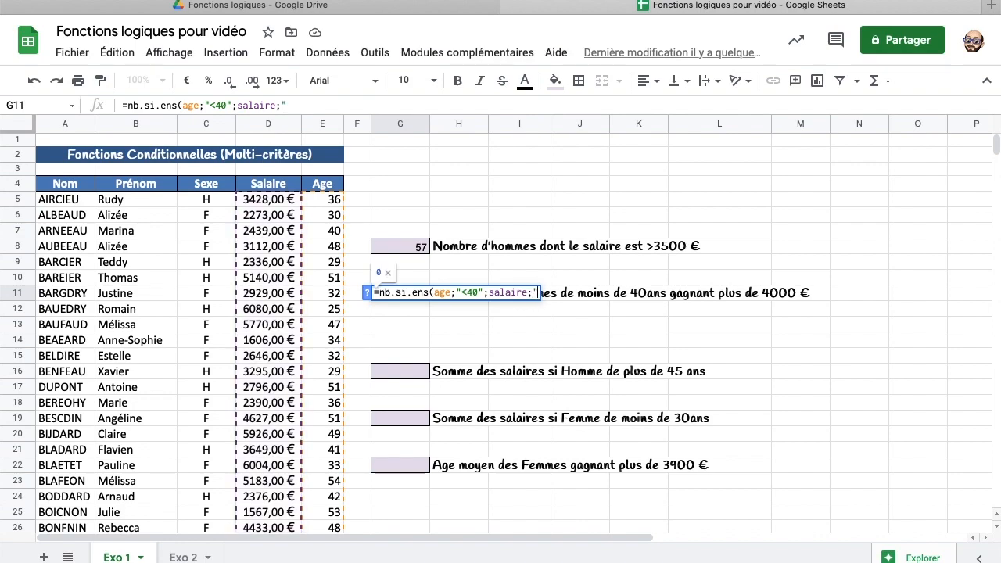
pyautogui.write('>4000')
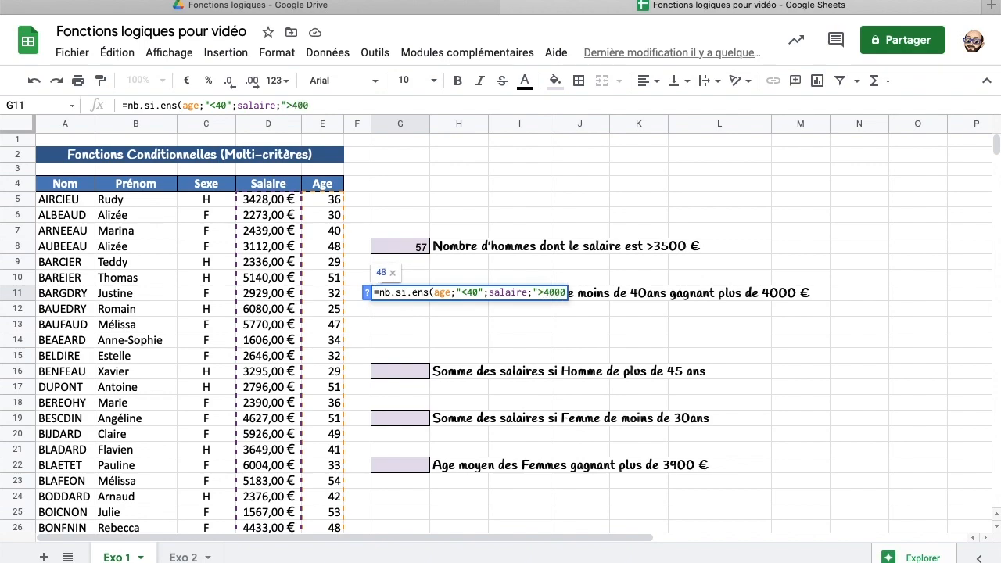
pyautogui.write('")')
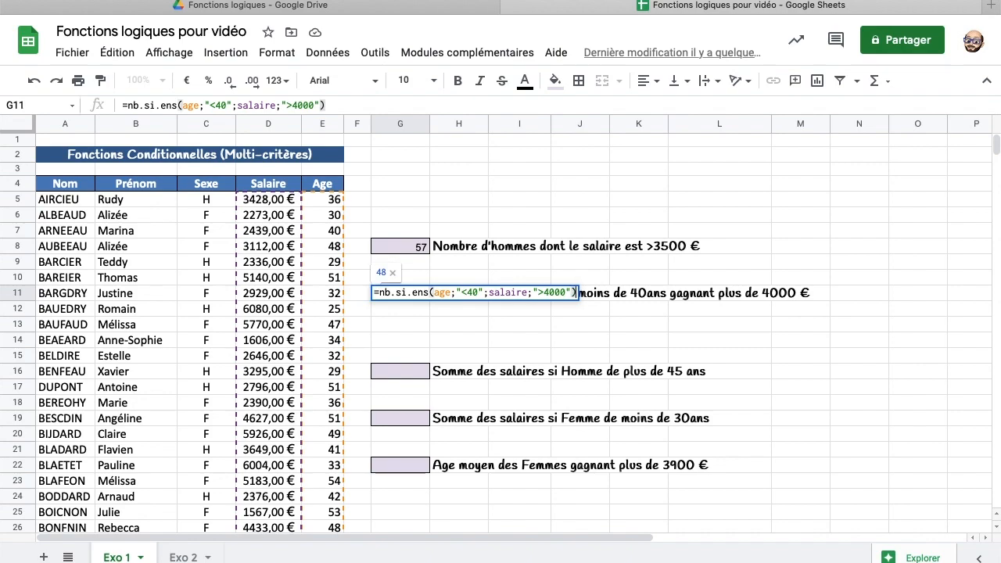
pyautogui.press('Return')
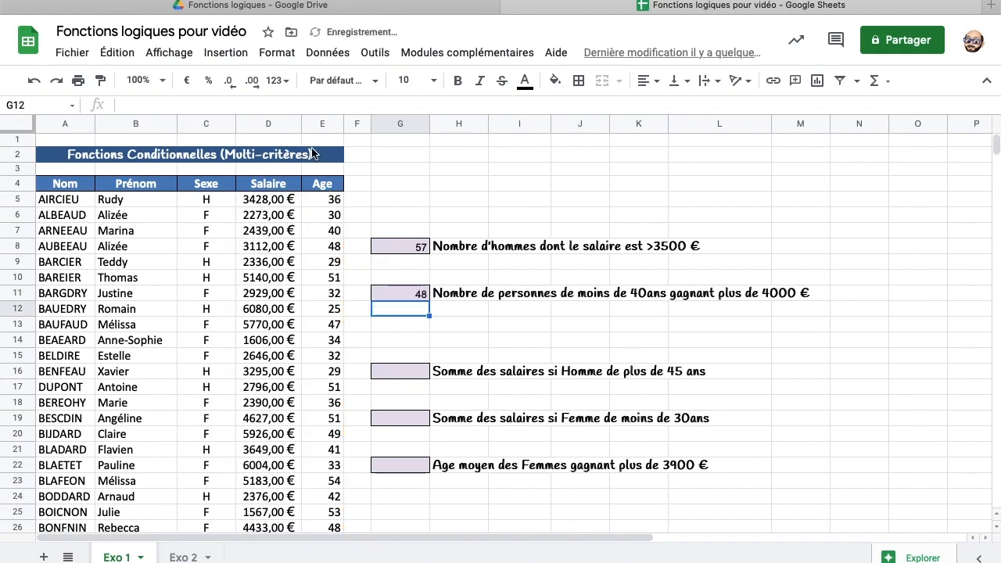
# Step: Select G16, the result cell for the sum of salaries of men over 45
pyautogui.press('Down')
pyautogui.press('Down')
pyautogui.press('Down')
pyautogui.press('Down')
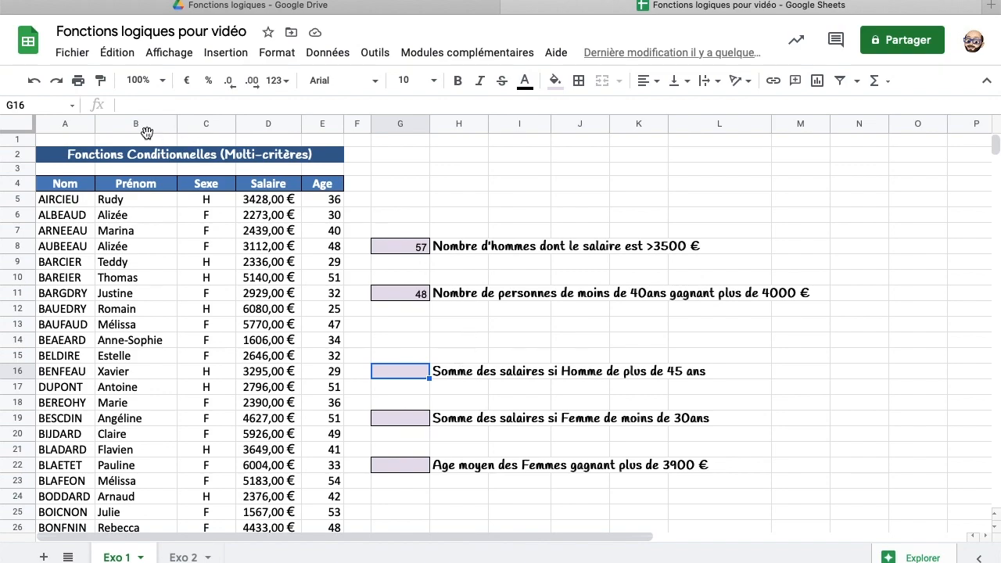
# Step: Check the list of named ranges and start a SOMME.SI.ENS formula in G16
pyautogui.click(74, 106)
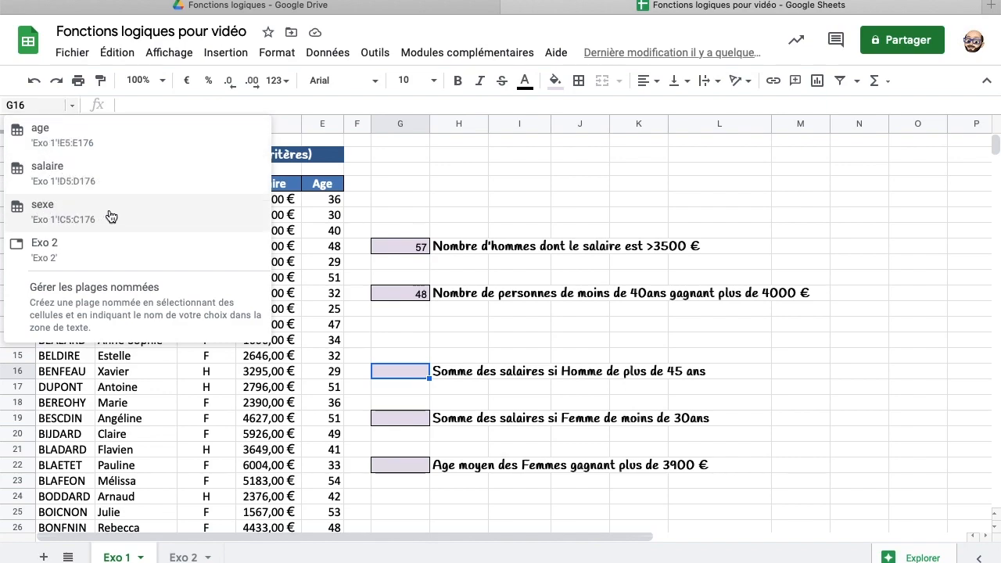
pyautogui.click(409, 376)
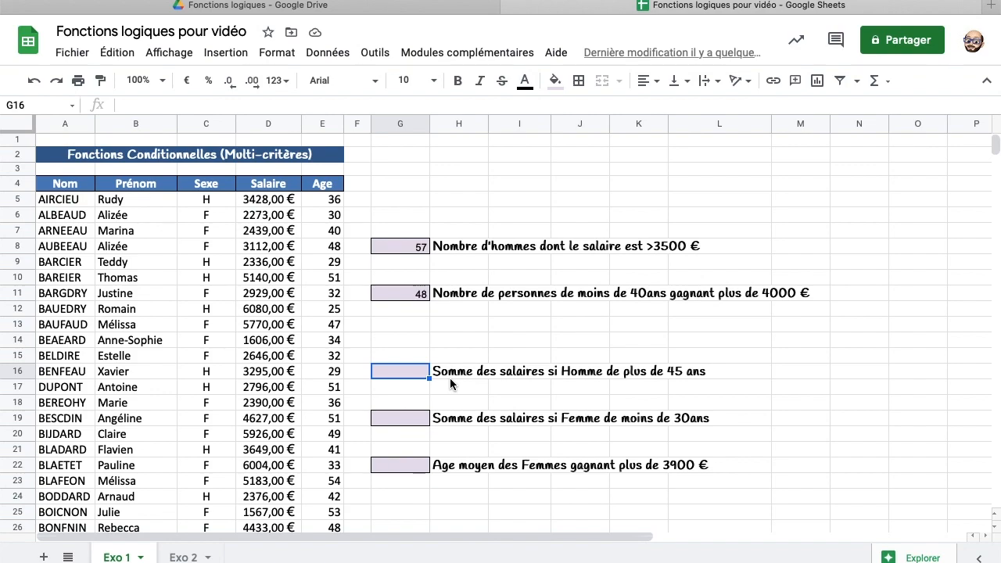
pyautogui.write('=somme')
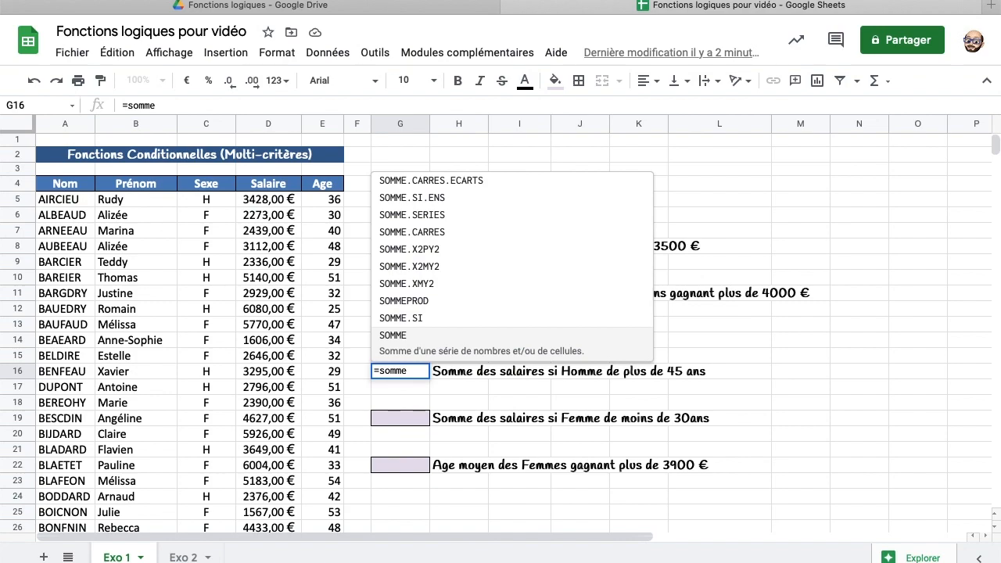
pyautogui.write('.si.ens(')
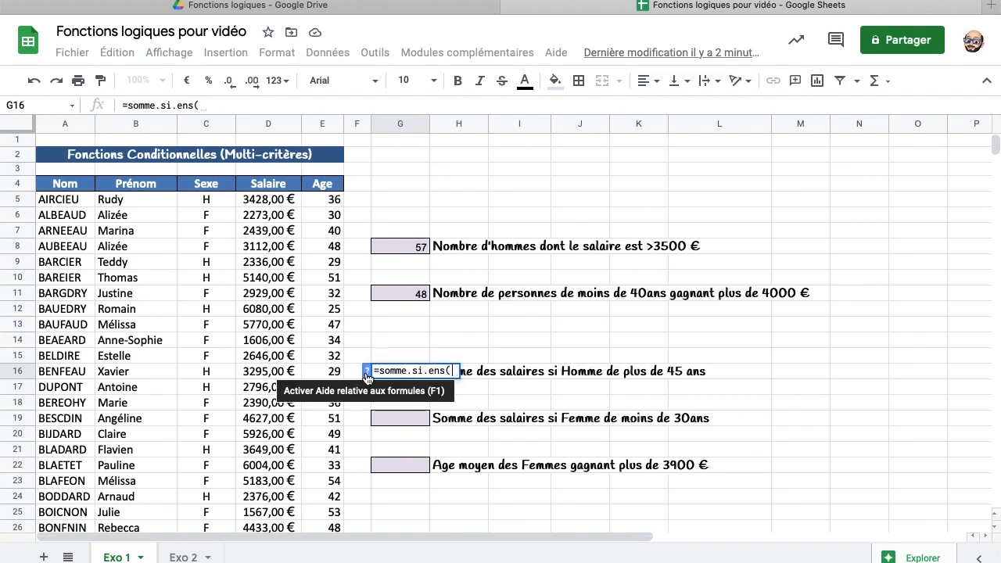
# Step: Consult the SOMME.SI.ENS syntax help and enter the named range salaire as the sum range in G16
pyautogui.click(366, 373)
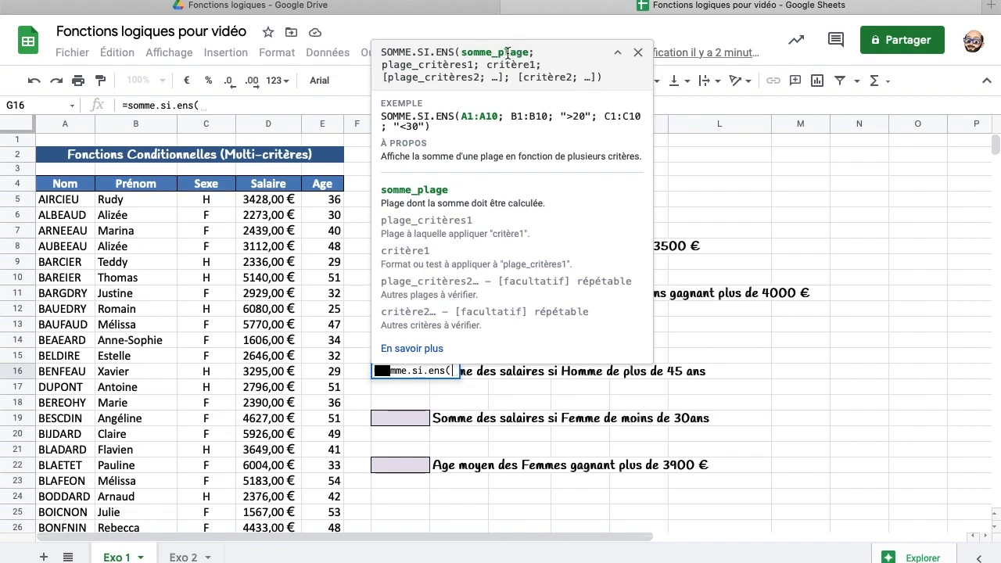
pyautogui.click(635, 53)
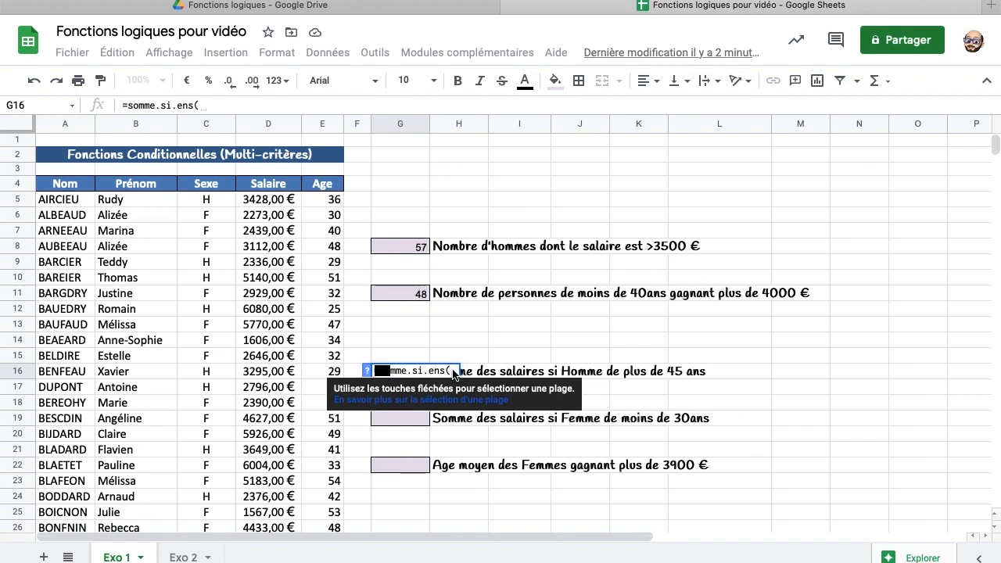
pyautogui.click(245, 100)
pyautogui.write('sal')
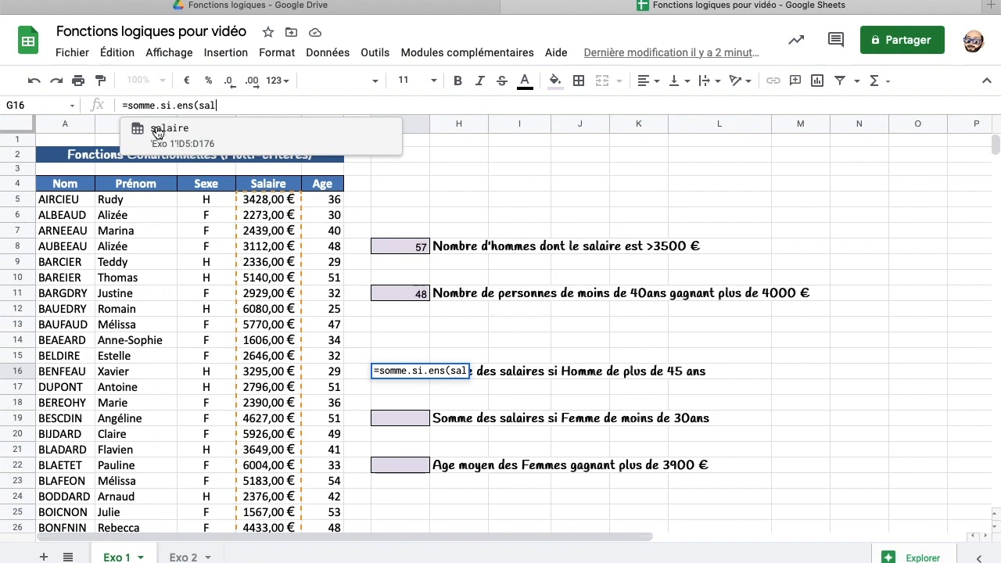
pyautogui.click(186, 137)
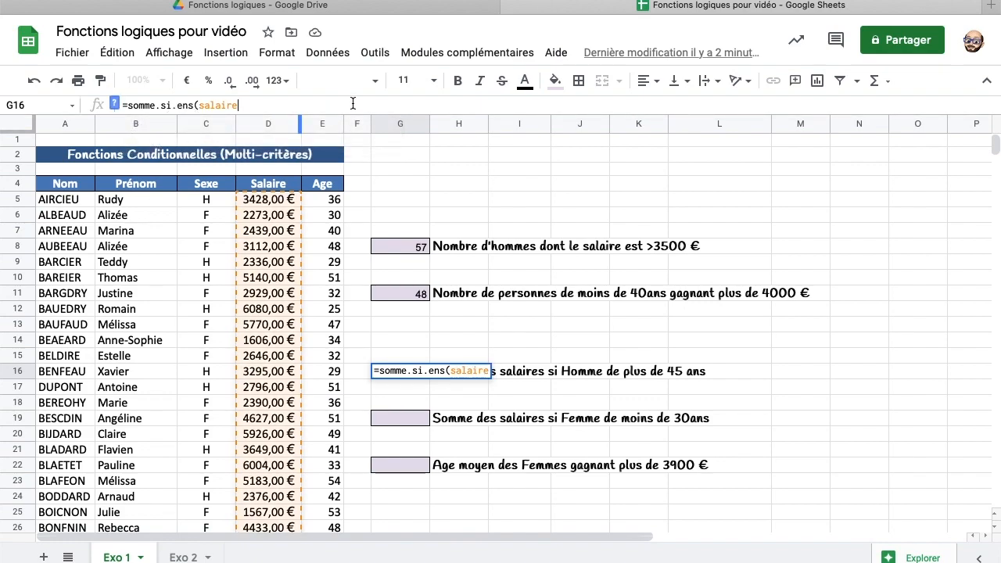
pyautogui.write(';')
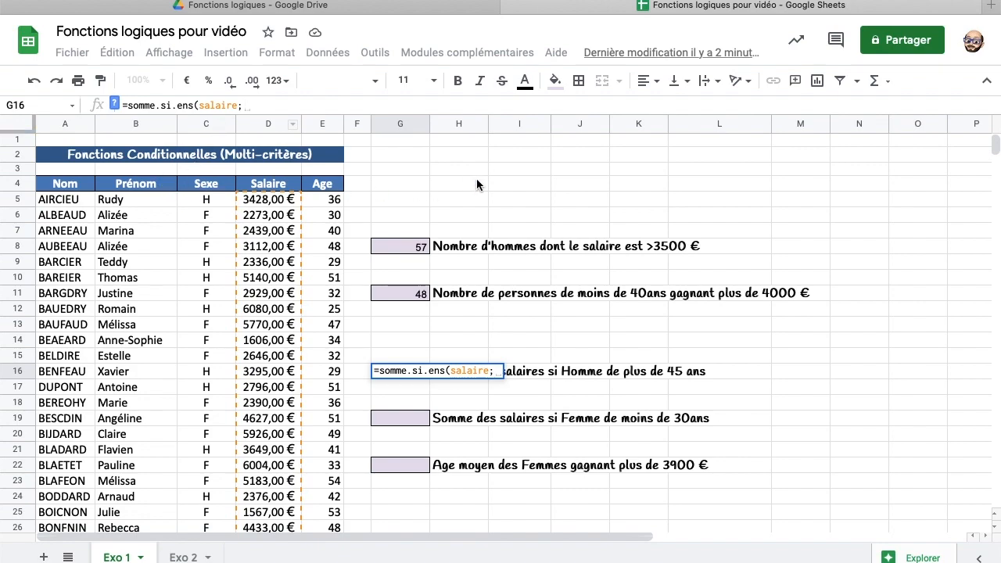
# Step: Add the named range sexe with the criterion "H" to the G16 formula
pyautogui.write('sexe')
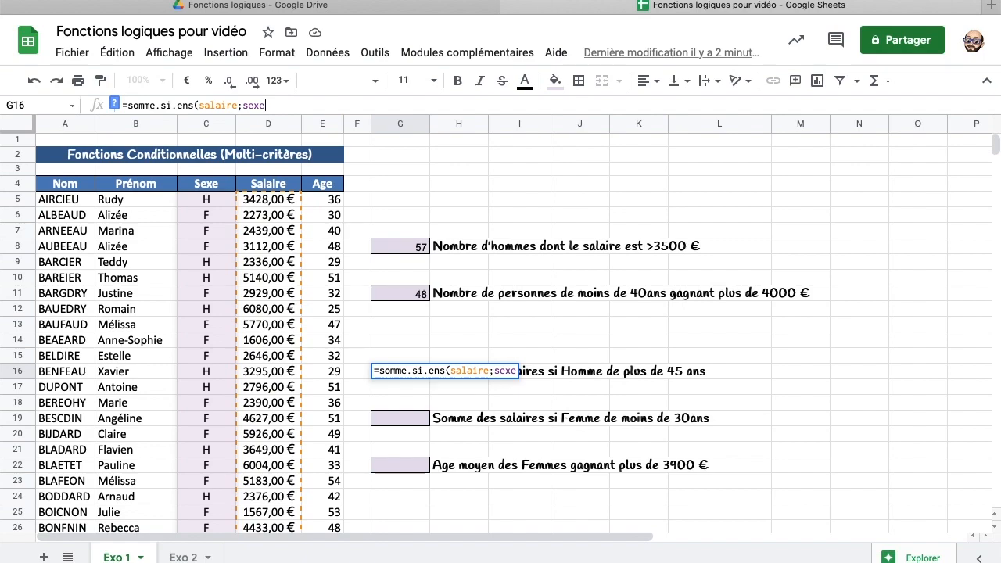
pyautogui.write(';')
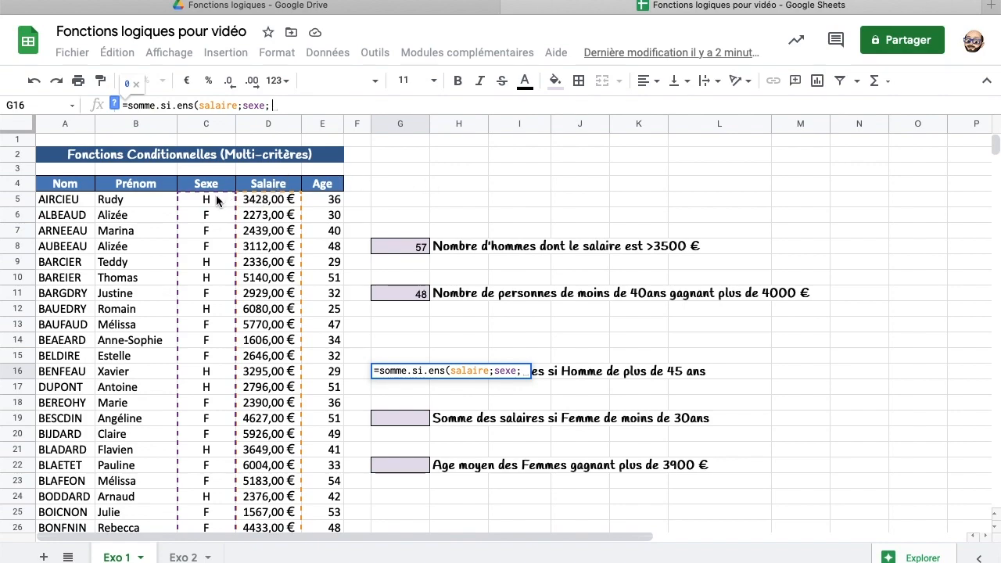
pyautogui.write('"')
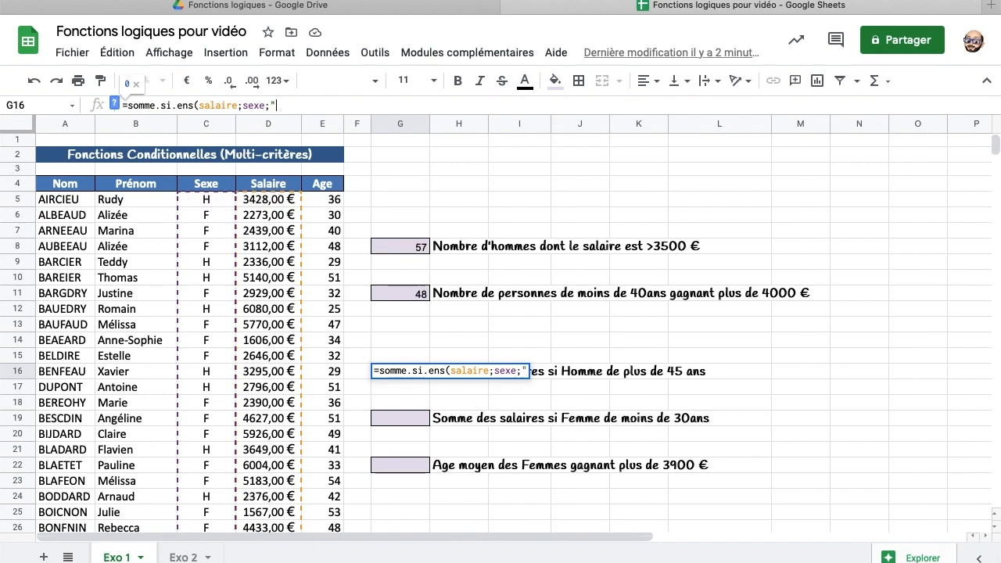
pyautogui.write('H"')
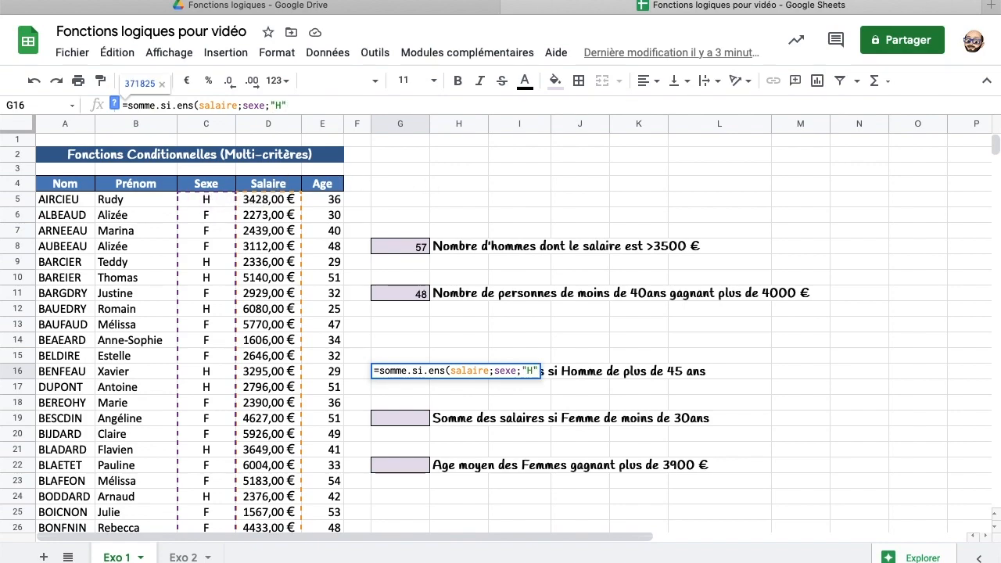
# Step: Complete the G16 formula with the named range age and the criterion ">45"
pyautogui.write(';')
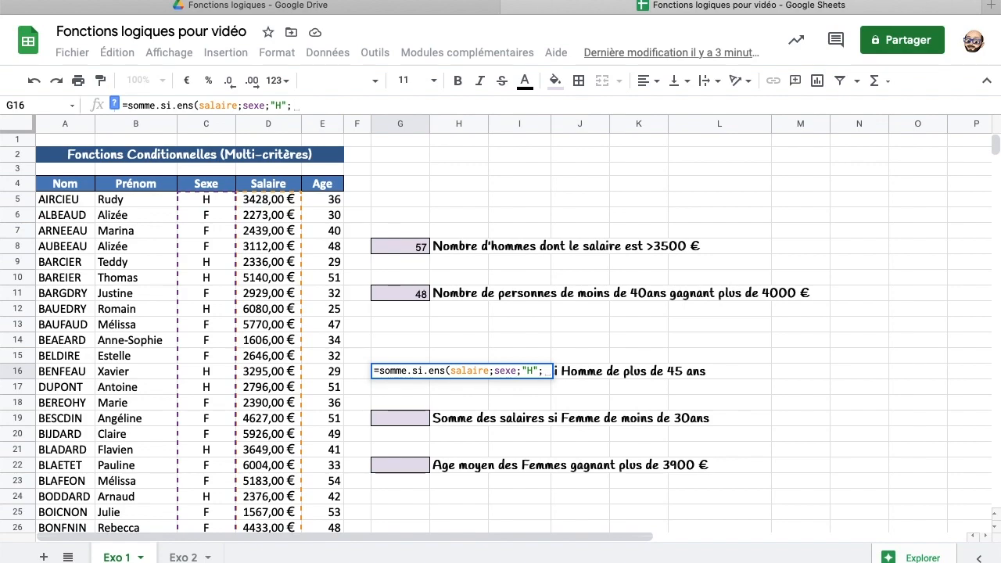
pyautogui.write('age')
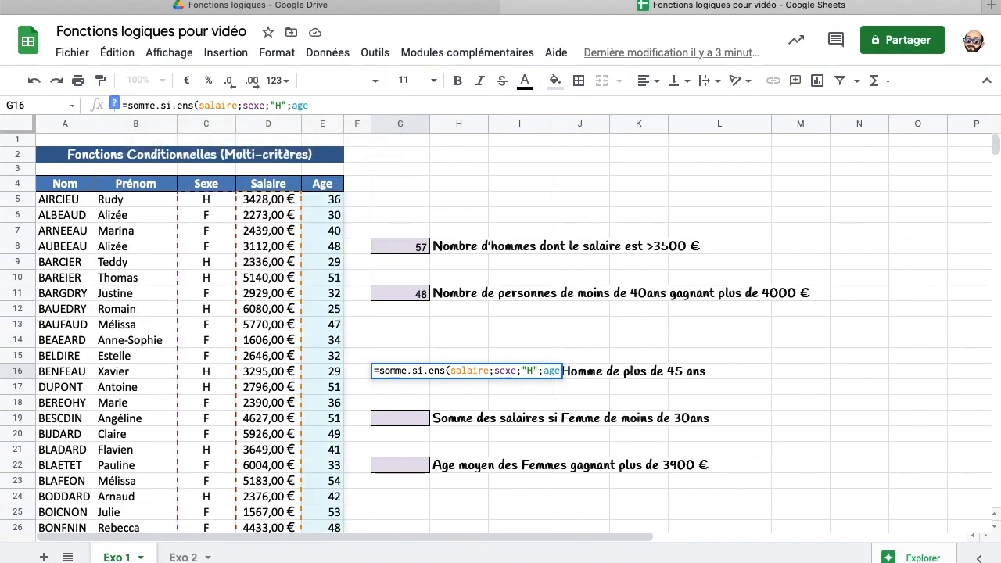
pyautogui.write(';">')
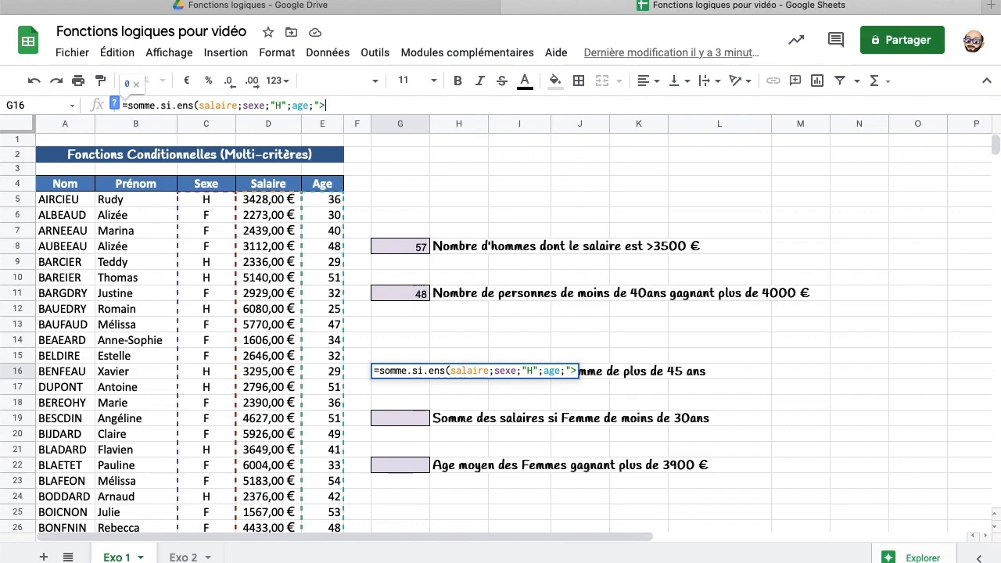
pyautogui.write('45")')
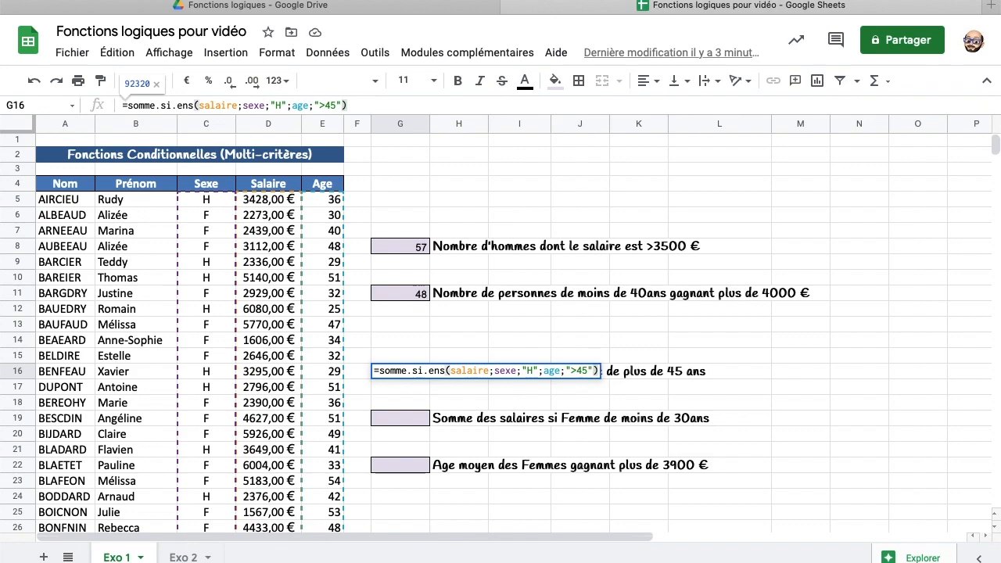
pyautogui.press('Return')
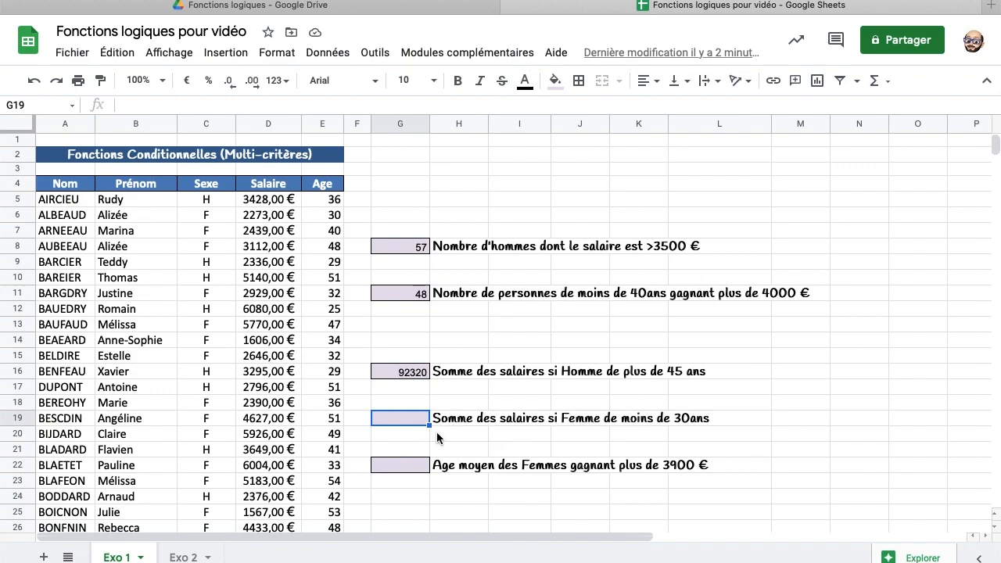
# Step: Start a SOMME.SI.ENS formula in G19 with the named range salaire as the sum range
pyautogui.write('=')
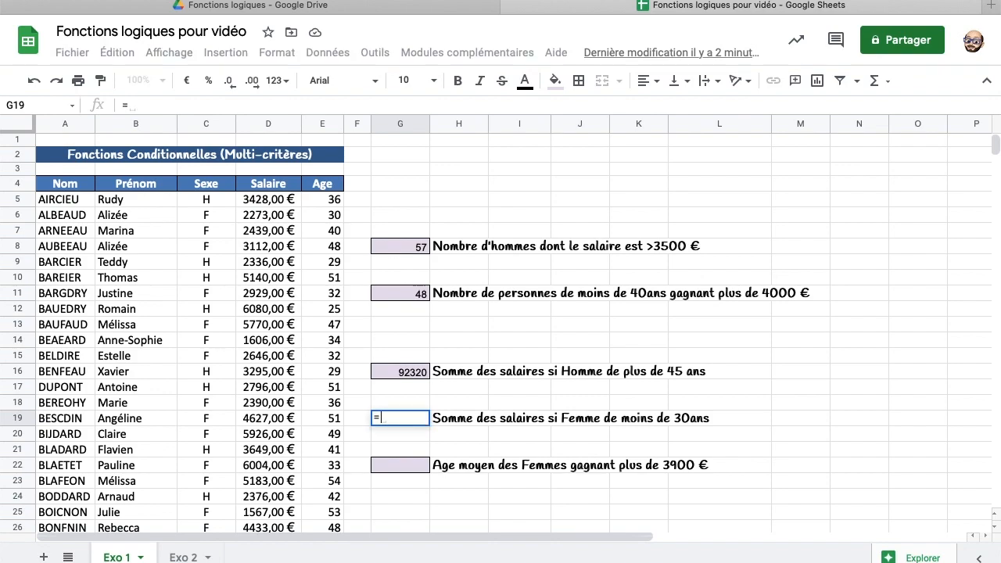
pyautogui.write('so')
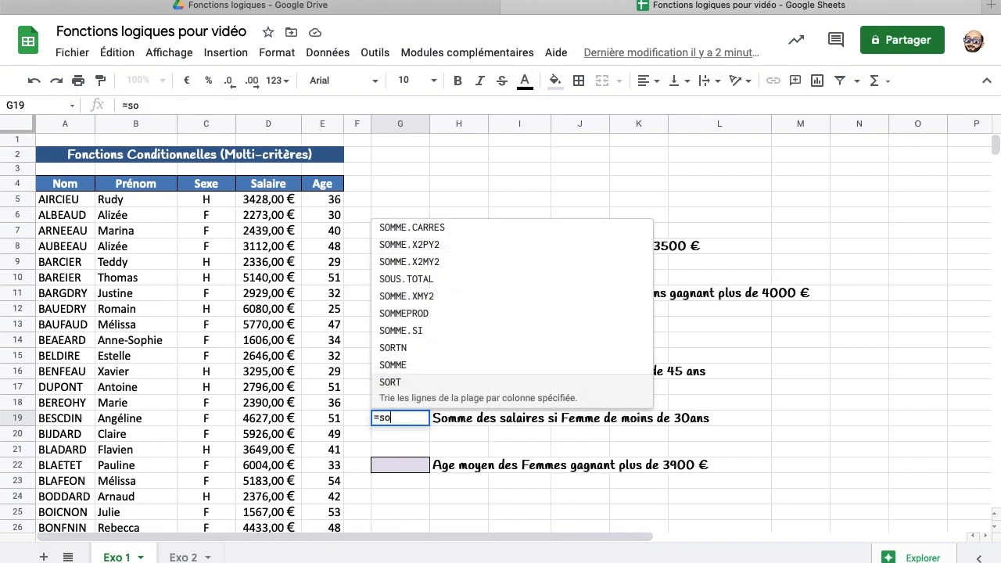
pyautogui.write('mme.si')
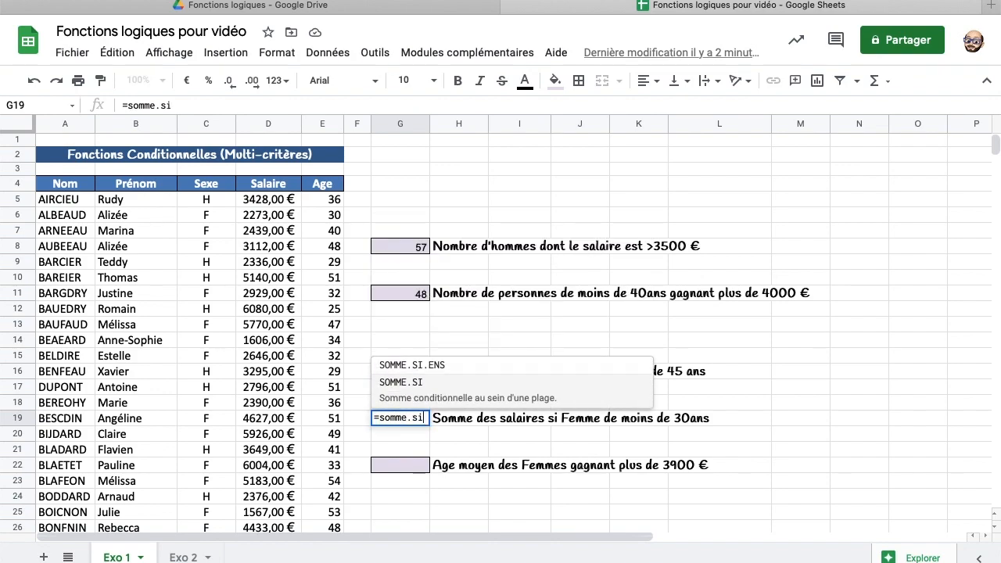
pyautogui.write('.ens(')
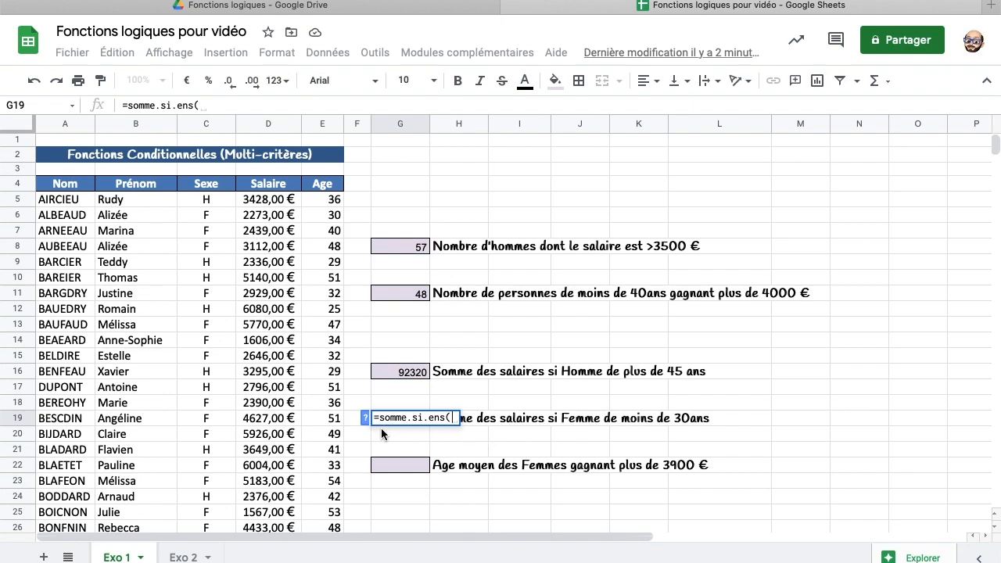
pyautogui.write('salaire')
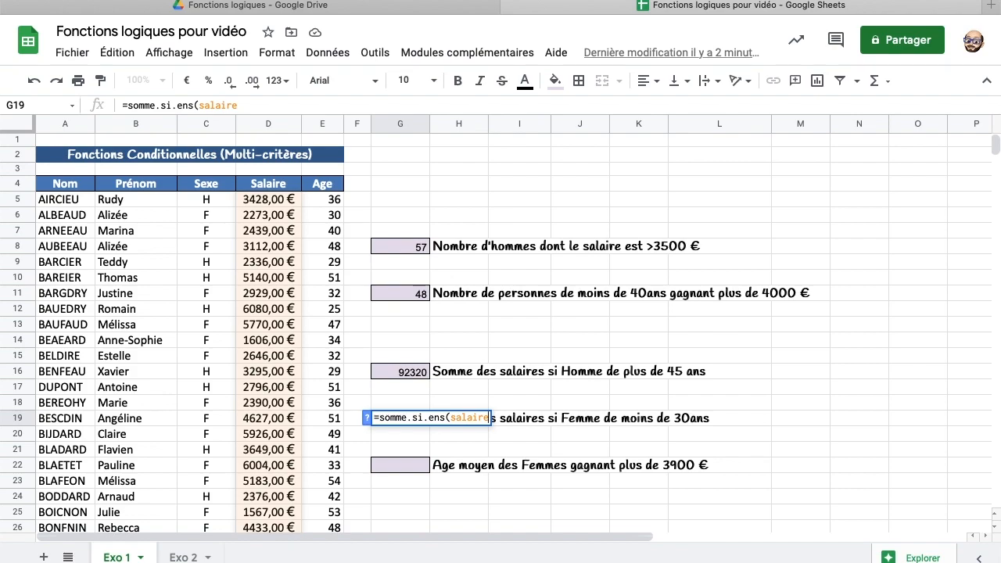
# Step: Add the named range sexe to the G19 formula with cell C6 as its criterion
pyautogui.write(';')
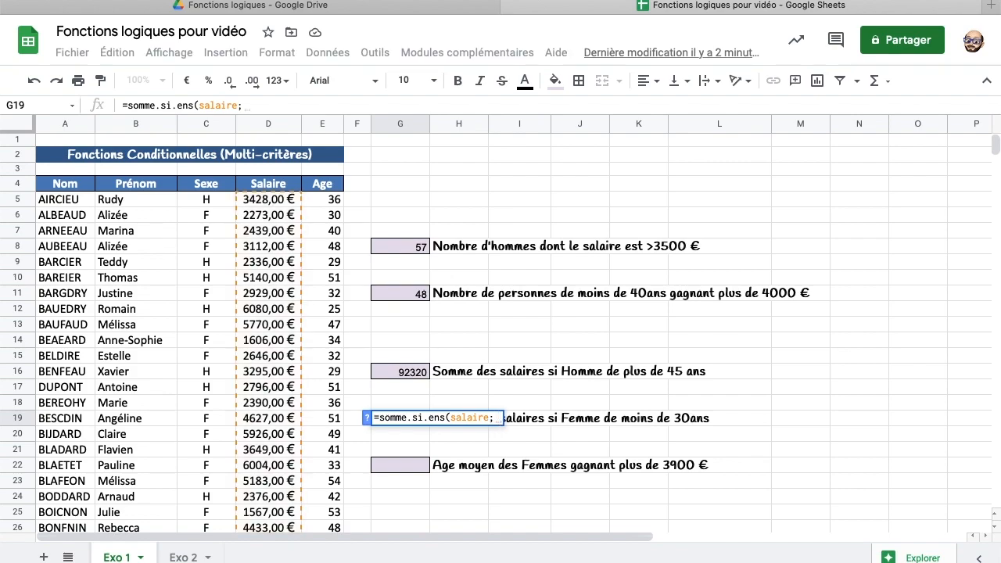
pyautogui.write('sexe')
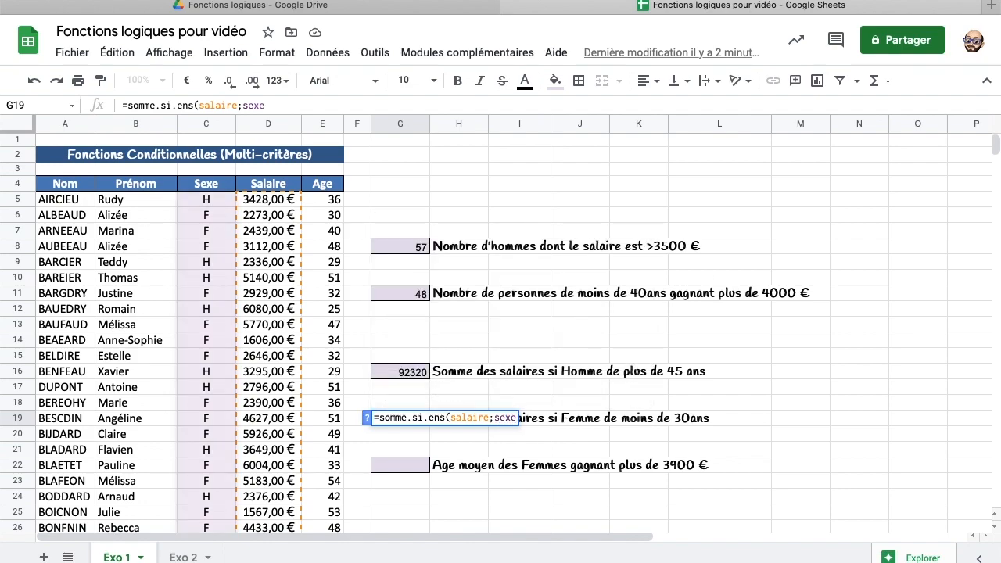
pyautogui.write(';')
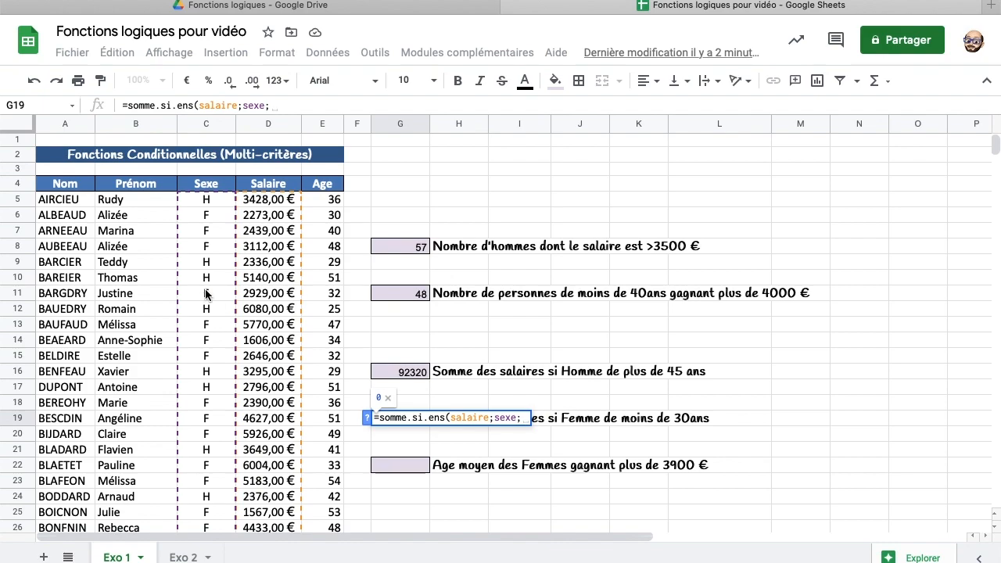
pyautogui.click(203, 218)
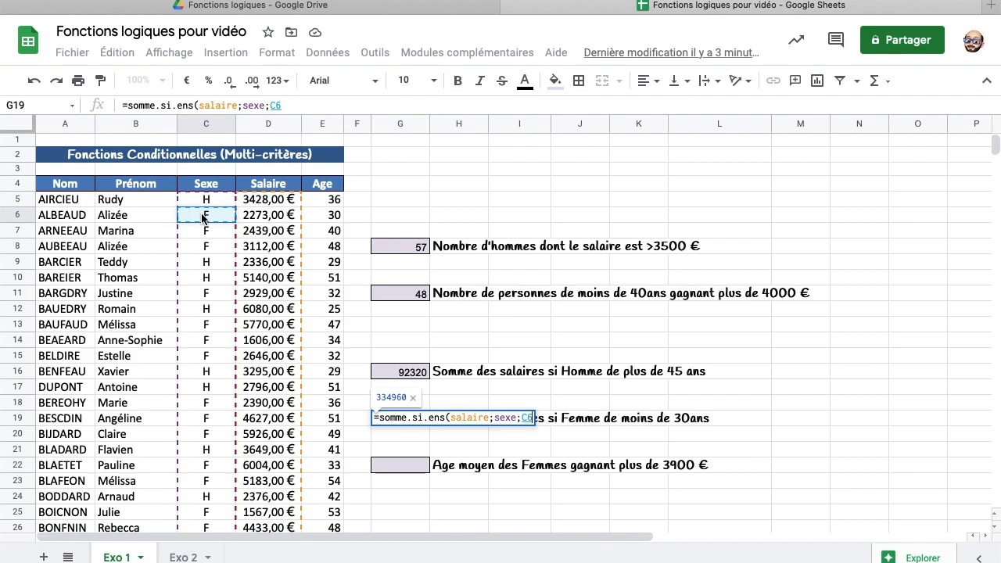
# Step: Complete the G19 formula with the named range age and the criterion "<30"
pyautogui.write(';')
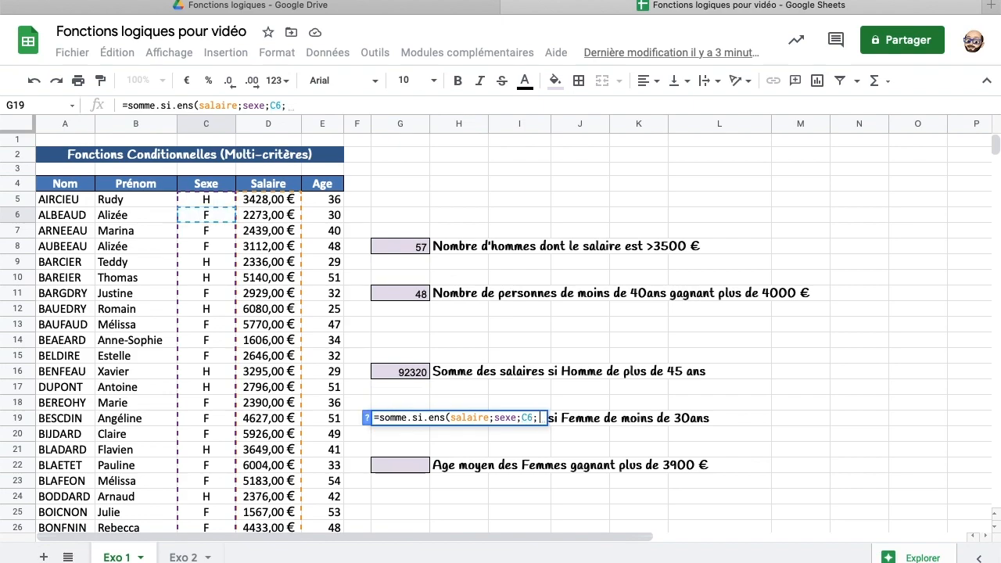
pyautogui.write('age;')
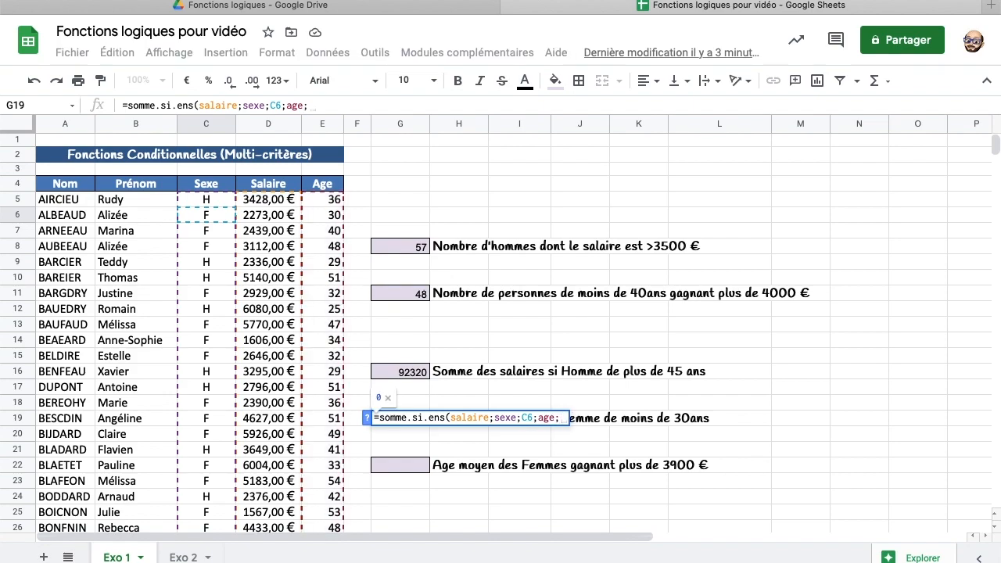
pyautogui.write('"<30')
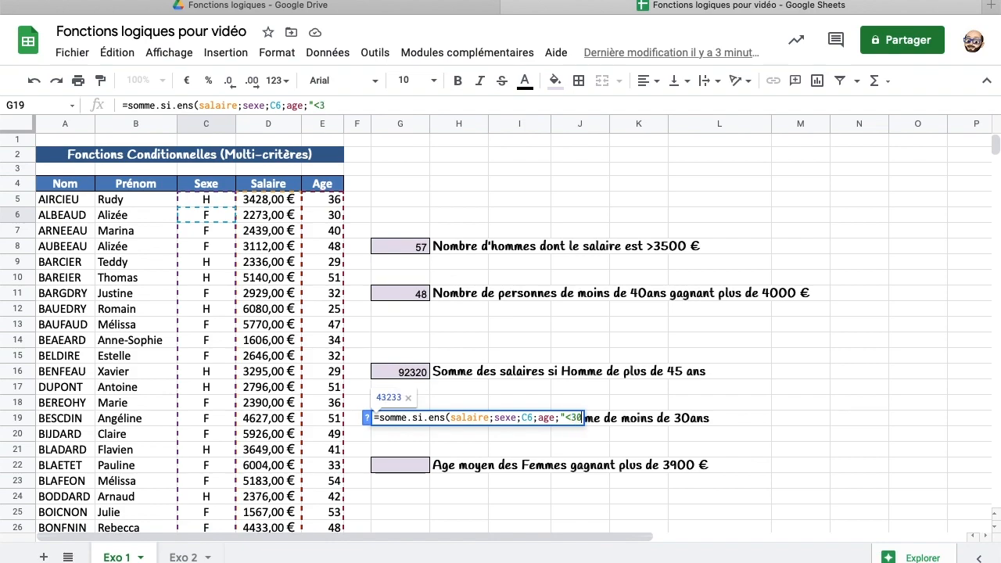
pyautogui.write('")')
pyautogui.press('Return')
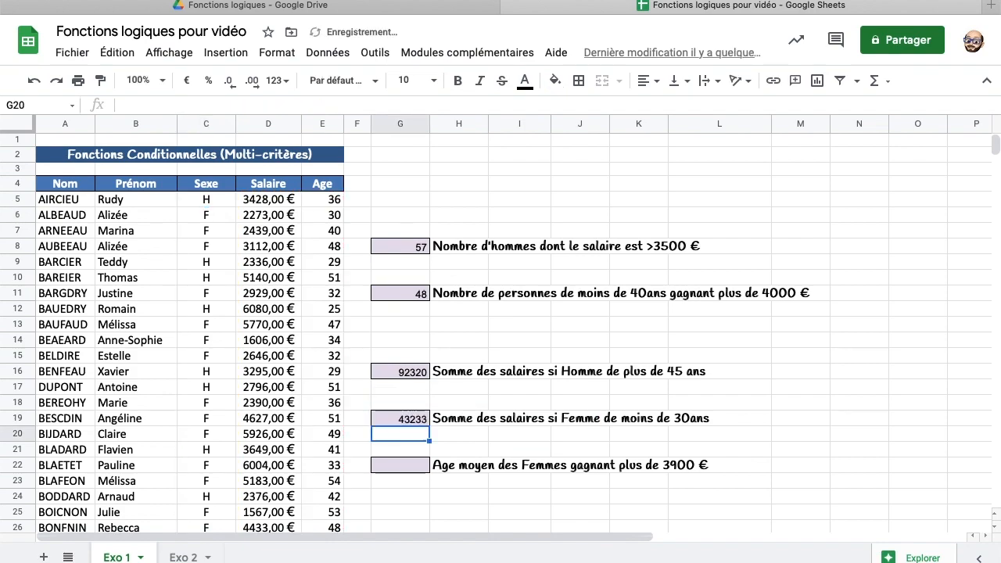
# Step: Start a MOYENNE.SI.ENS formula in G22 with the named range age as the average range
pyautogui.press('Down')
pyautogui.press('Down')
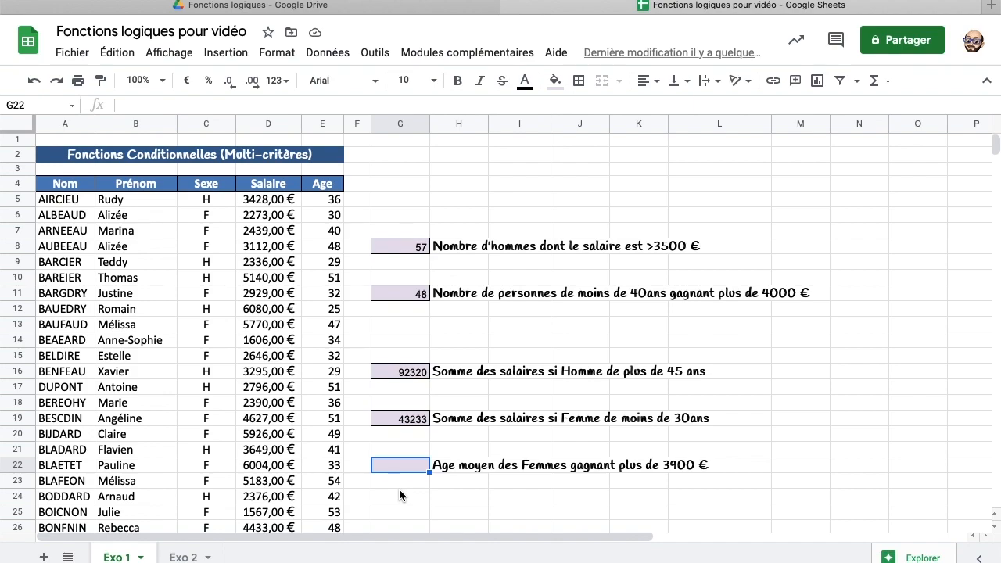
pyautogui.write('=moy')
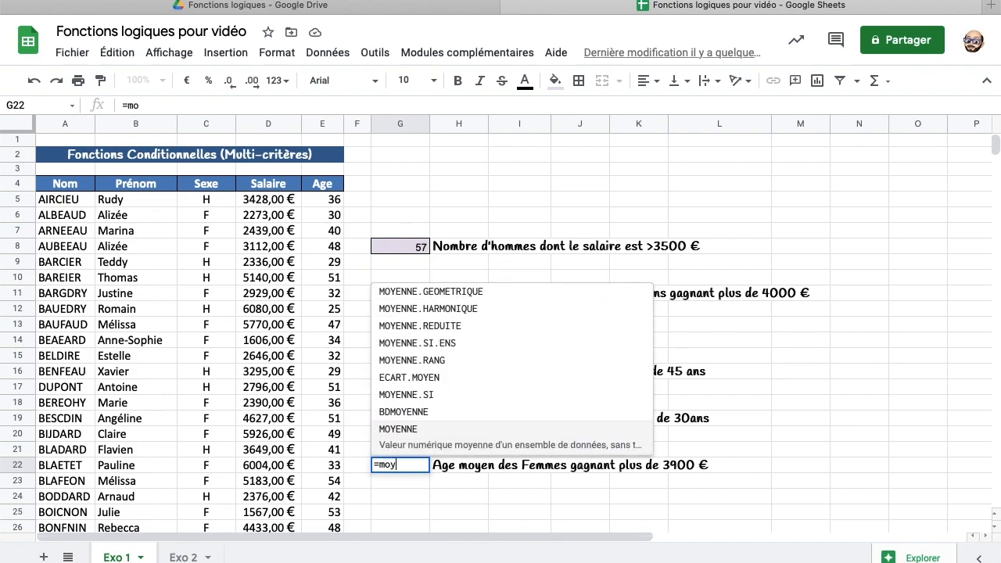
pyautogui.write('enne')
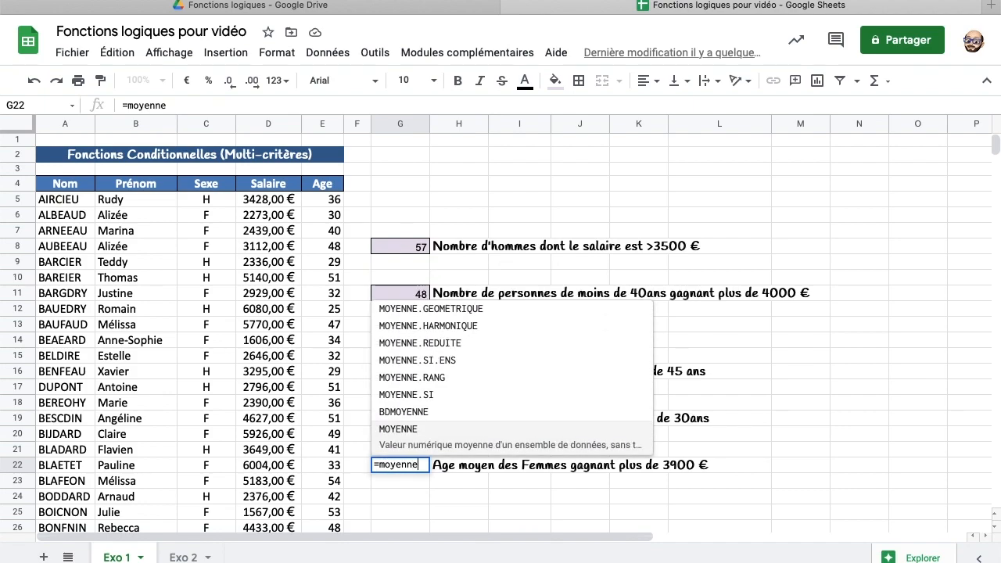
pyautogui.write('/')
pyautogui.press('BackSpace')
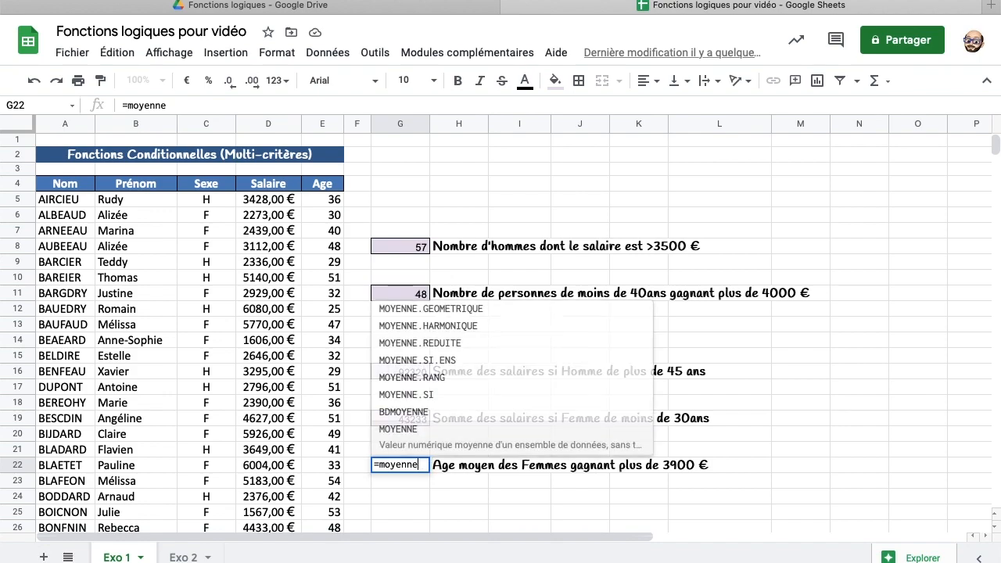
pyautogui.write('.si')
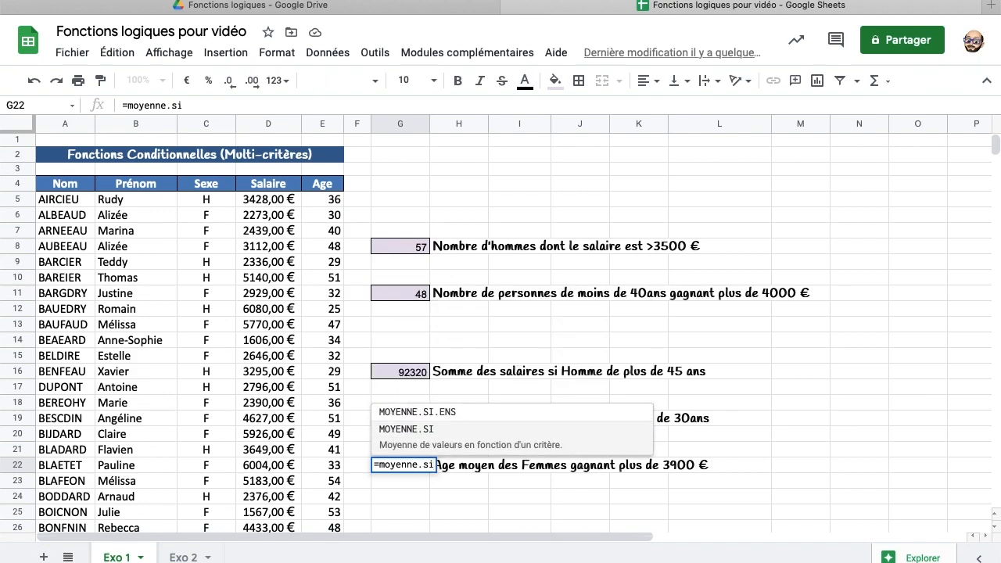
pyautogui.write('.ens(')
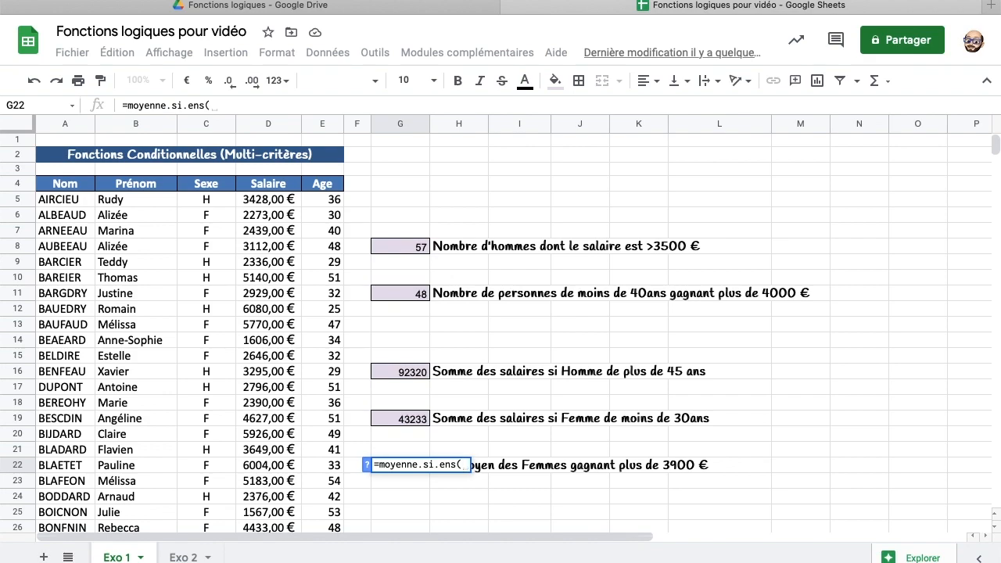
pyautogui.write('age')
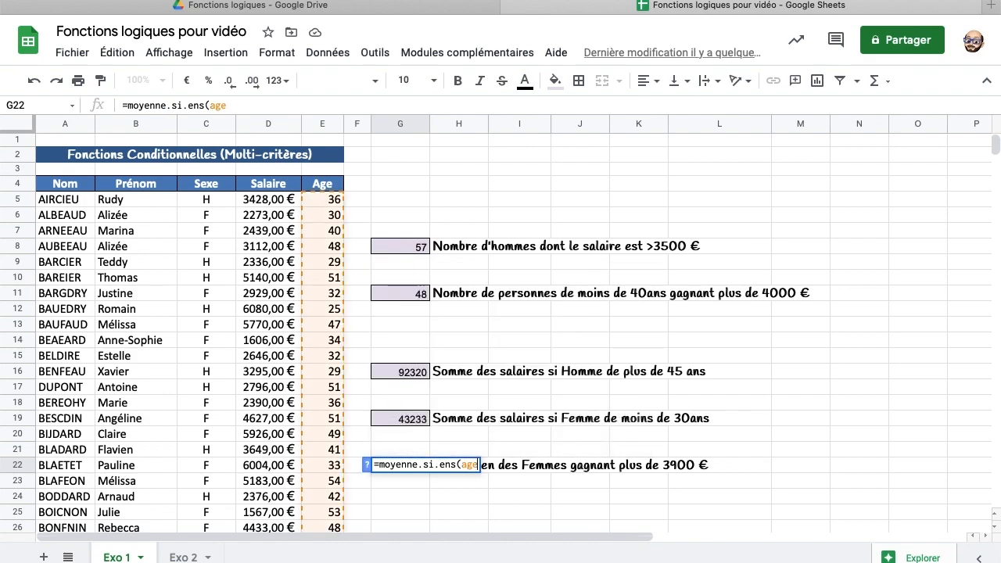
pyautogui.write(';')
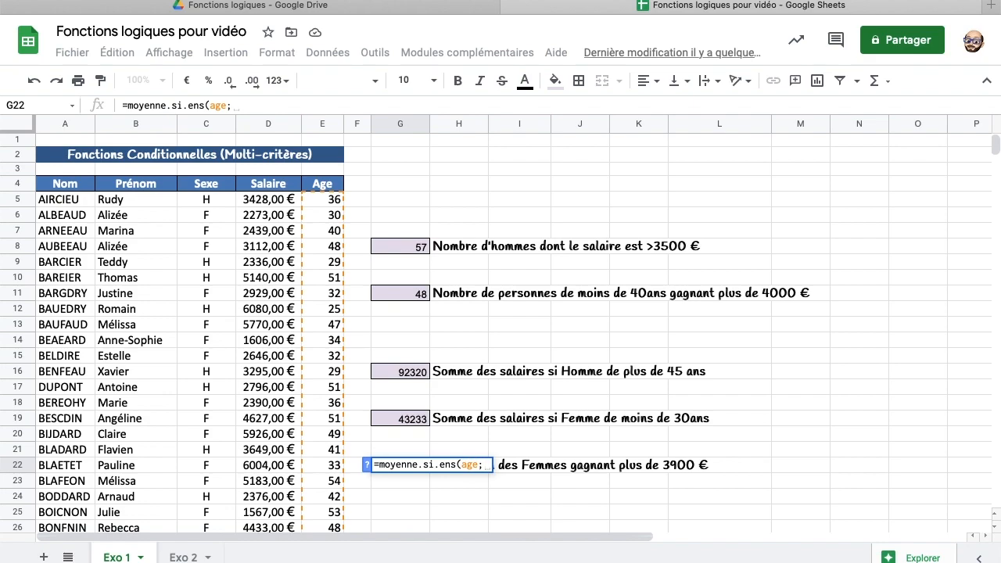
# Step: Complete the G22 formula with the named range sexe and criterion "F", plus salaire with criterion ">3900"
pyautogui.write('sexe;"F')
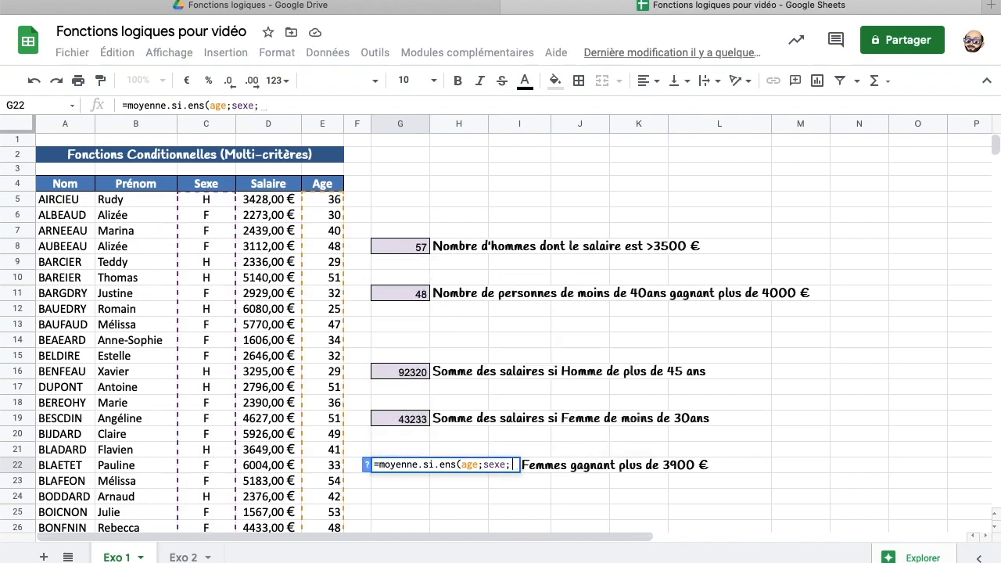
pyautogui.write('"')
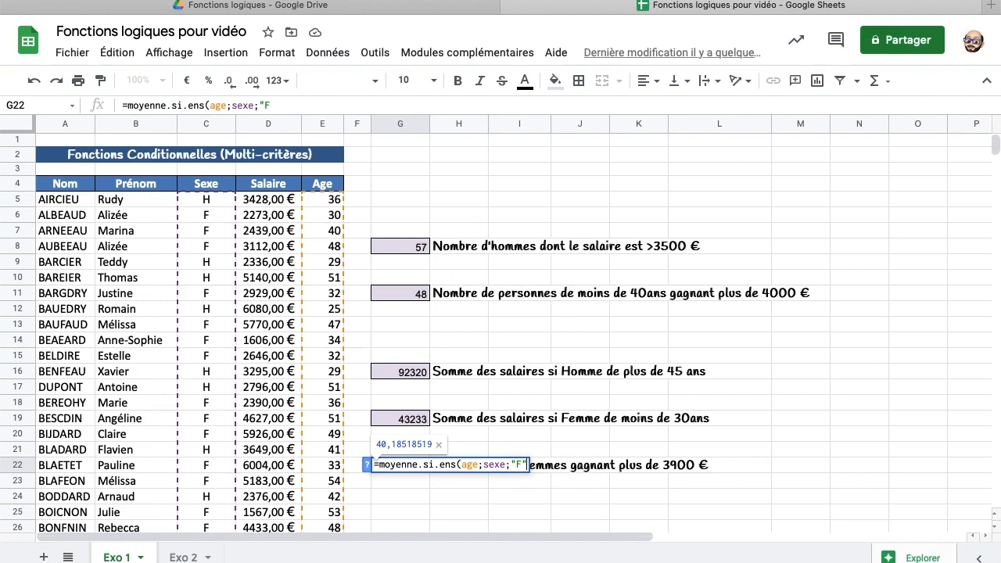
pyautogui.write(';')
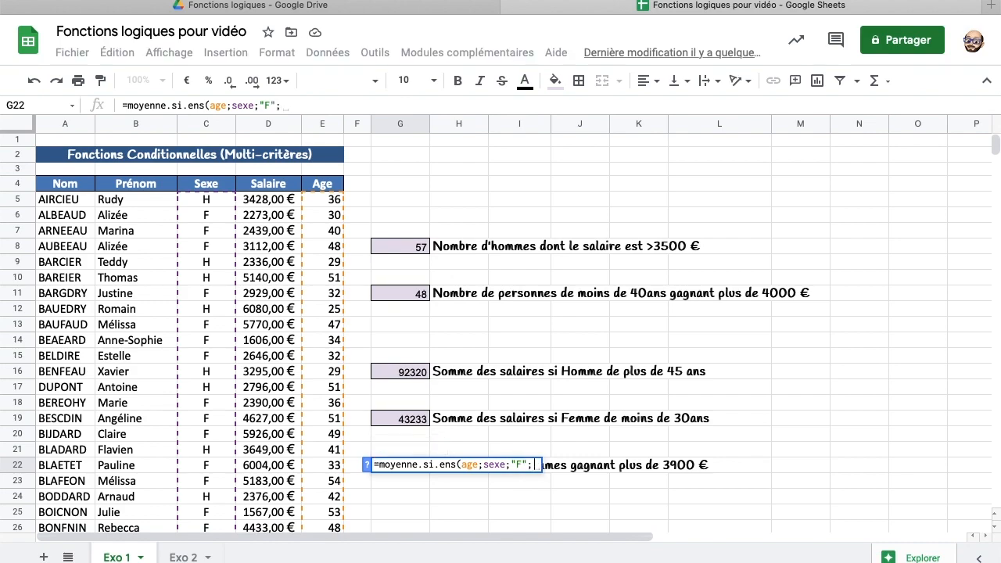
pyautogui.write('salaire;"')
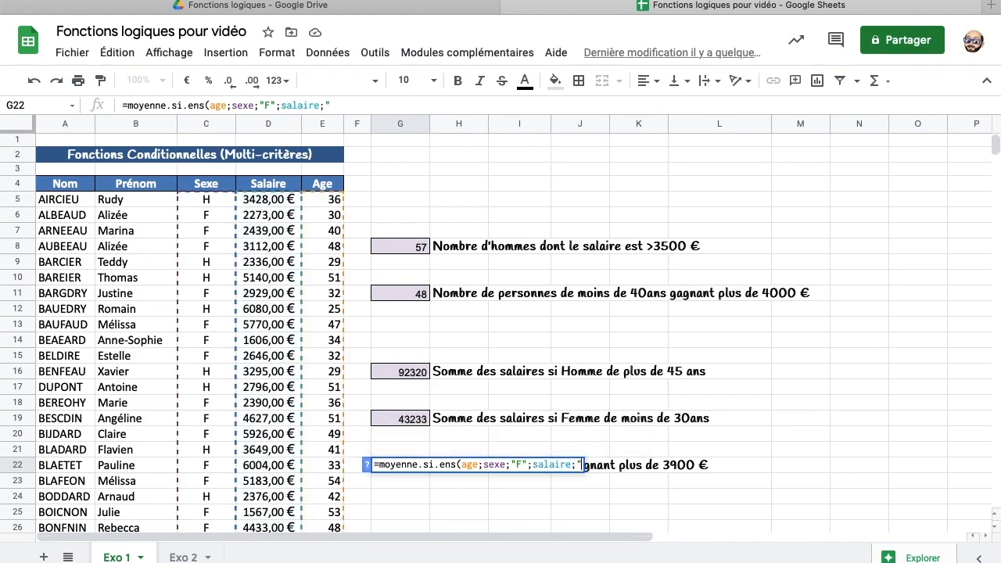
pyautogui.write('>3900')
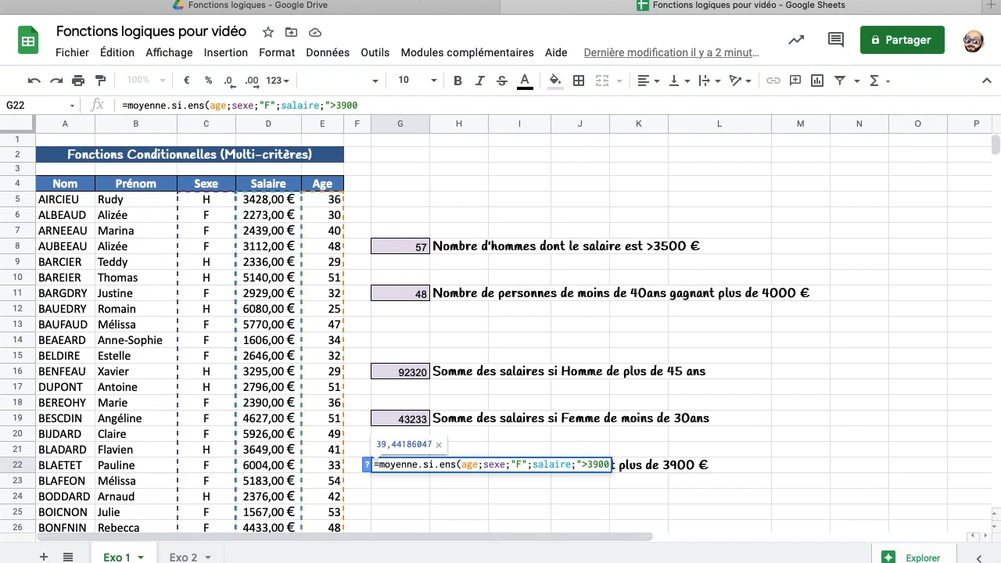
pyautogui.write('")')
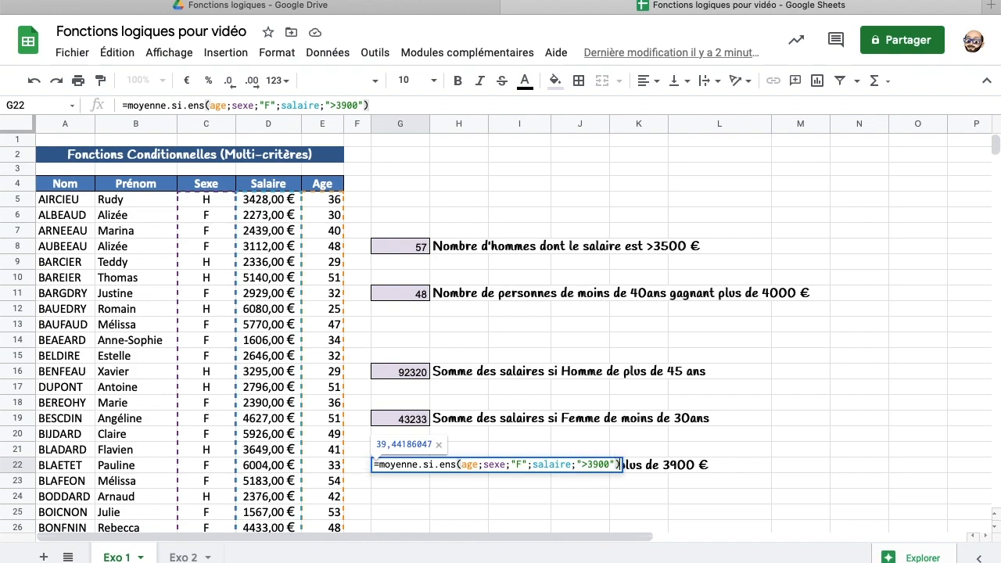
pyautogui.press('Return')
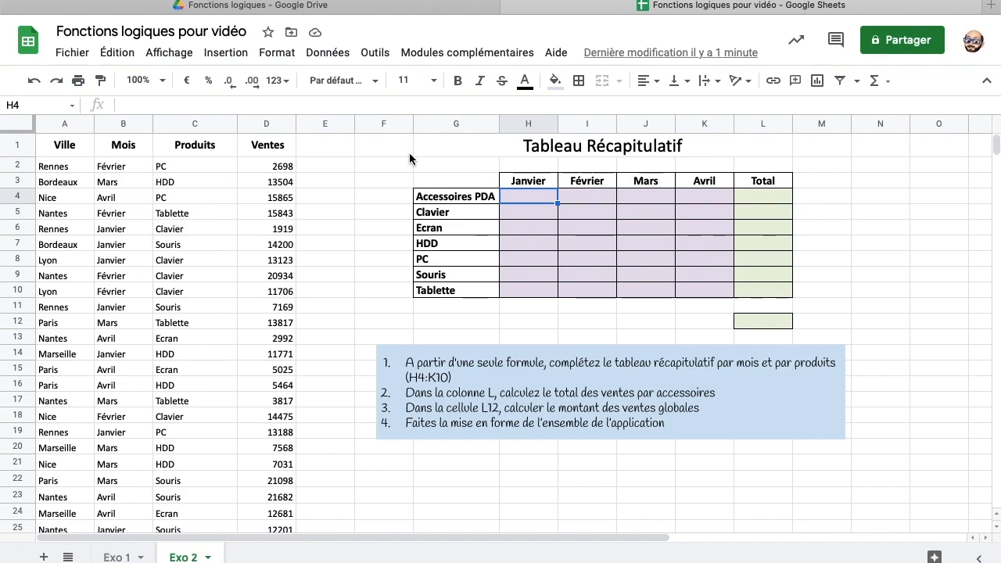
# Step: Start a SOMME.SI.ENS formula in H4 of the Exo 2 sheet and check the list of named ranges
pyautogui.write('=')
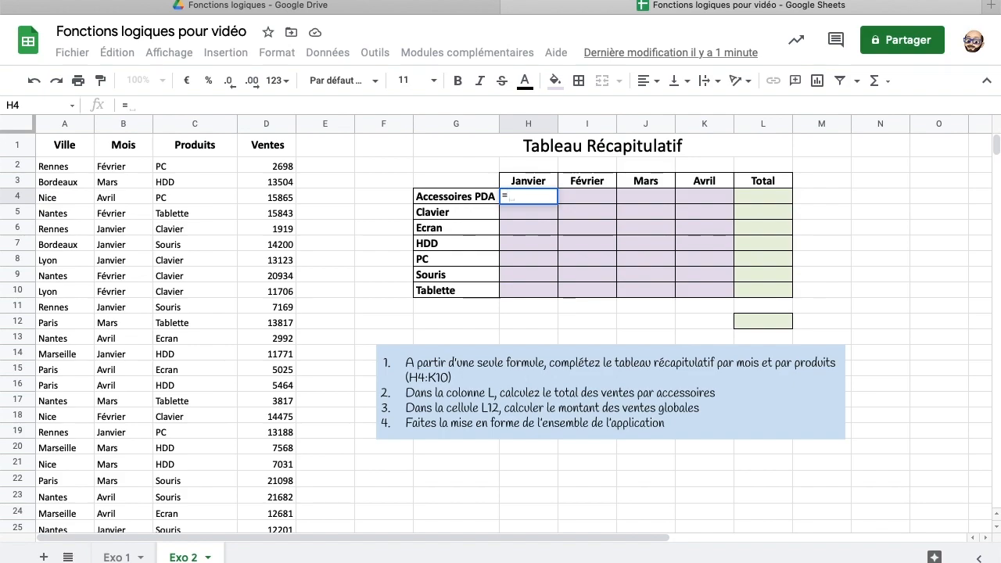
pyautogui.write('somme.s')
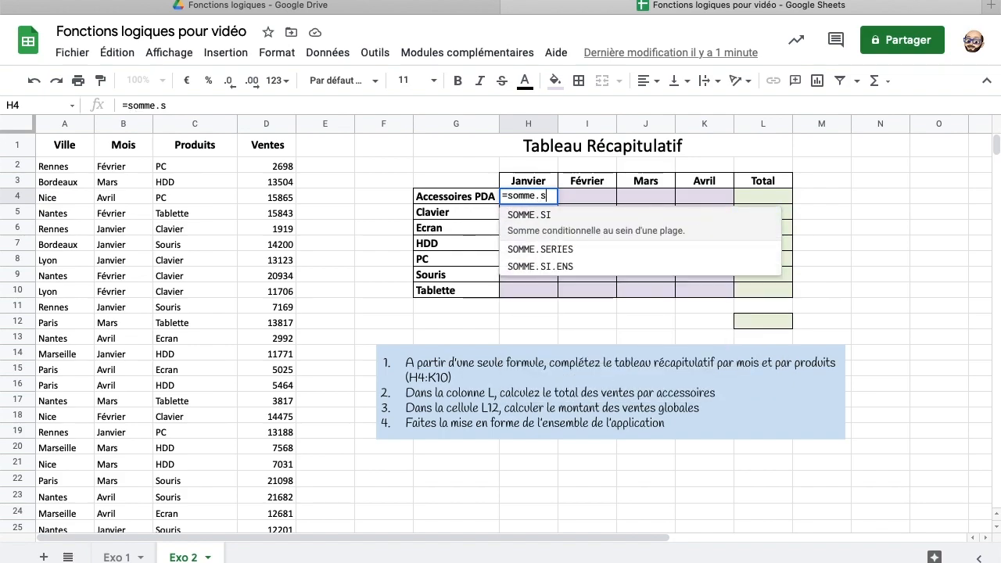
pyautogui.write('i.ens(')
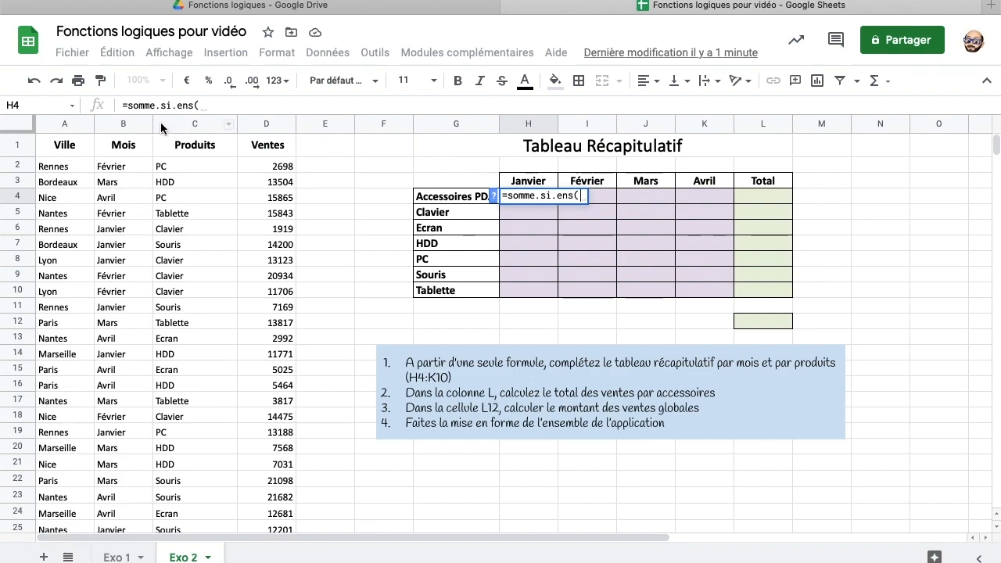
pyautogui.click(72, 105)
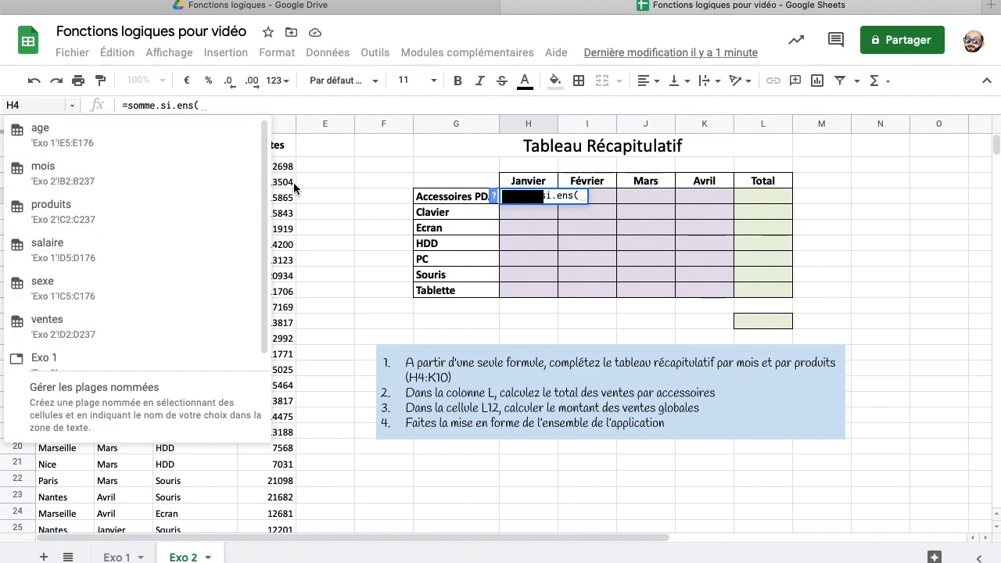
pyautogui.click(352, 105)
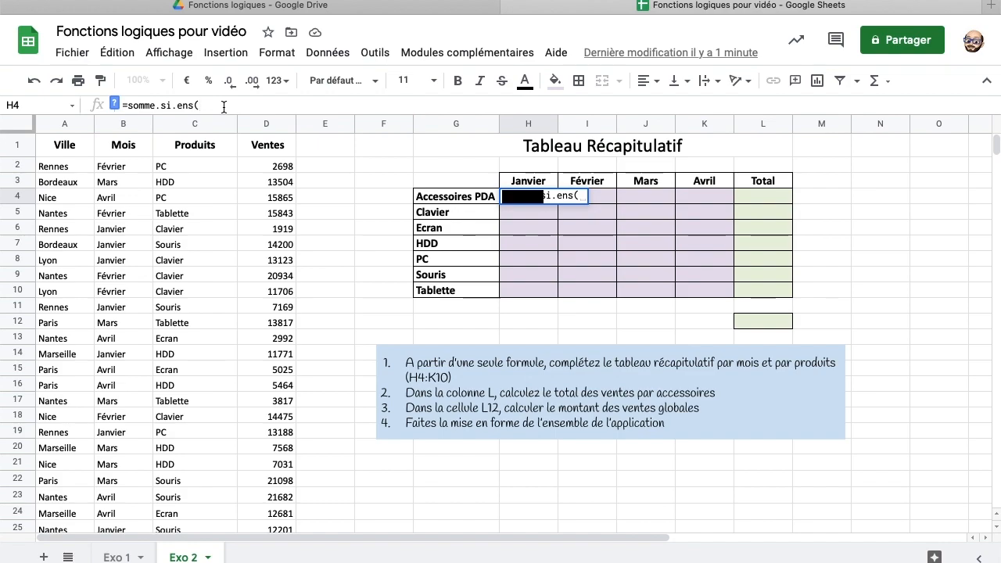
# Step: Enter the named range ventes as the sum range of the H4 formula
pyautogui.write('vzntz')
pyautogui.press('BackSpace')
pyautogui.press('BackSpace')
pyautogui.press('BackSpace')
pyautogui.press('BackSpace')
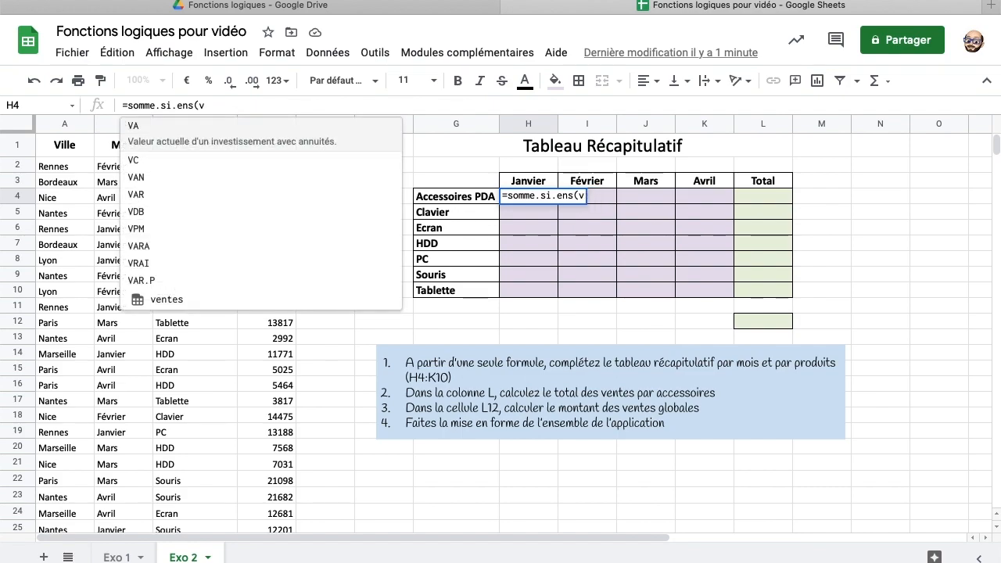
pyautogui.write('ent')
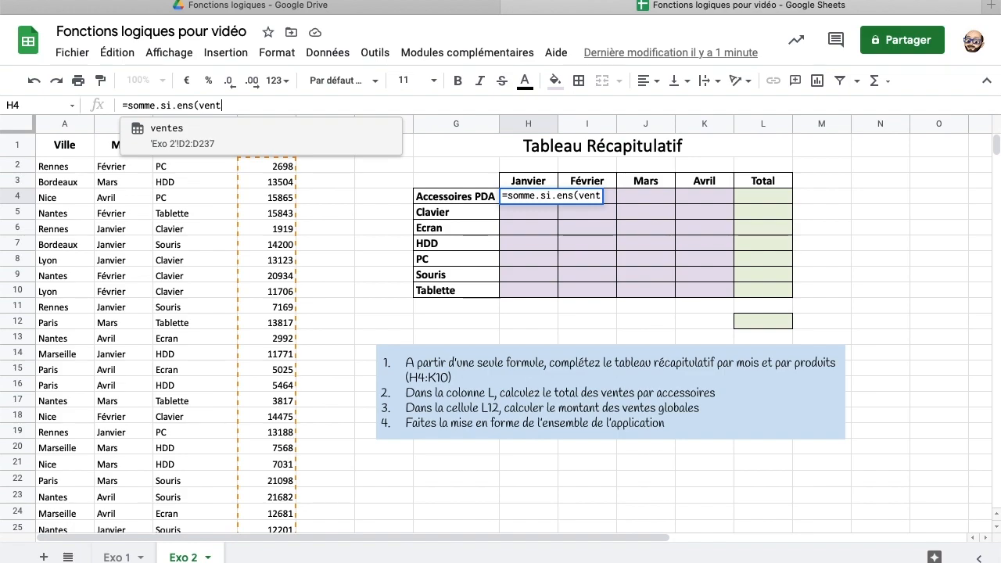
pyautogui.click(179, 132)
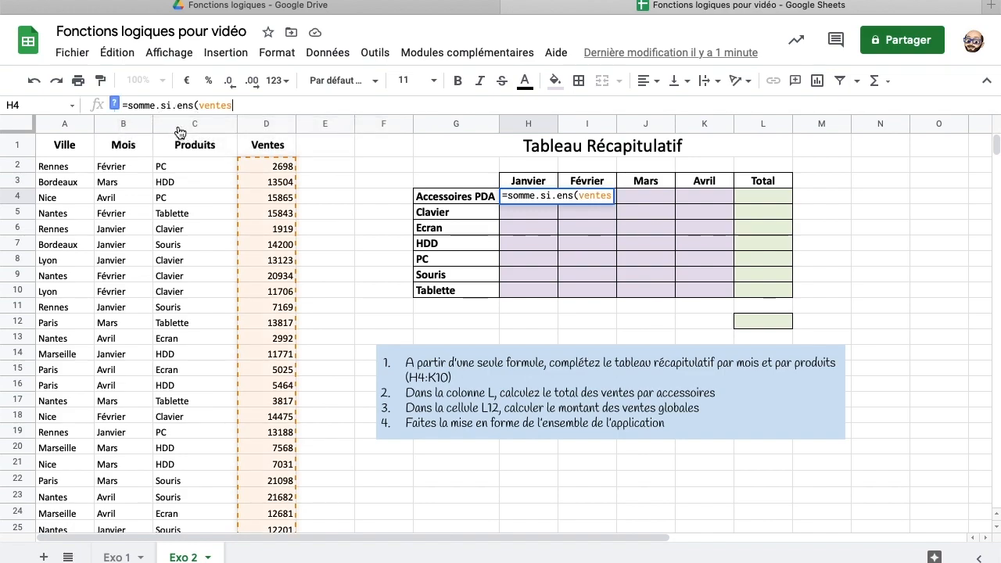
pyautogui.write(';')
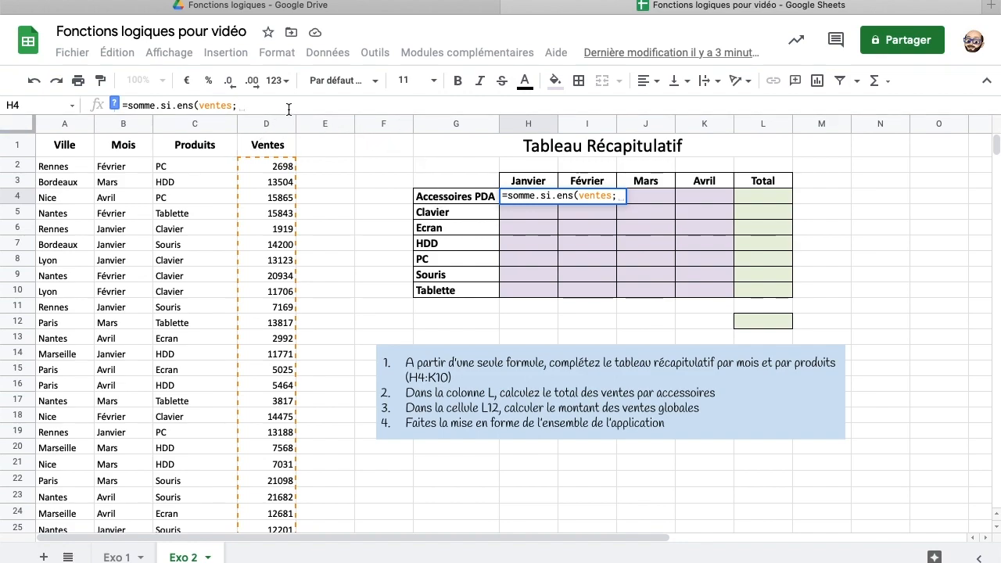
# Step: Add the named range produits to the H4 formula with cell G4 as its criterion
pyautogui.write('produi')
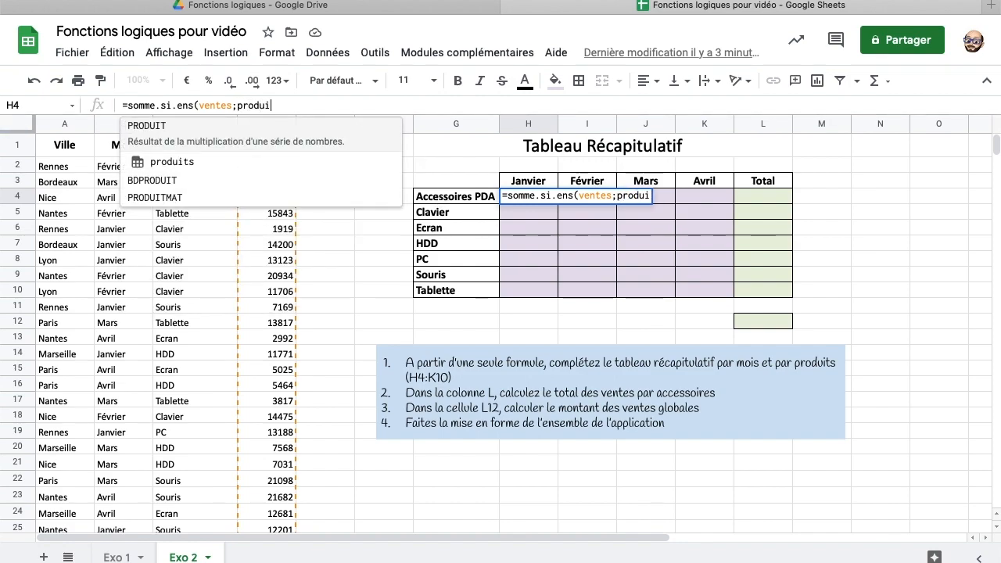
pyautogui.write('ts')
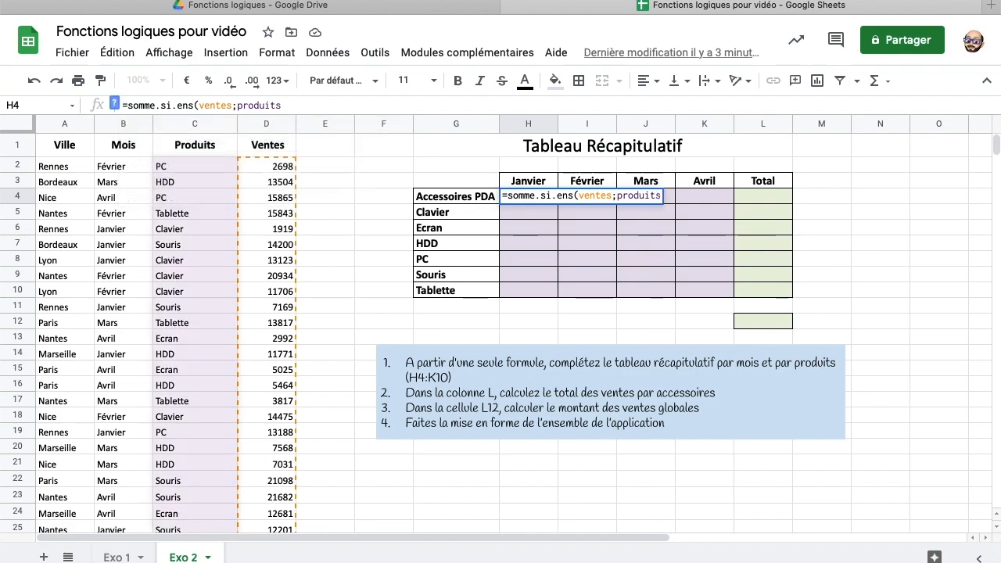
pyautogui.write(';')
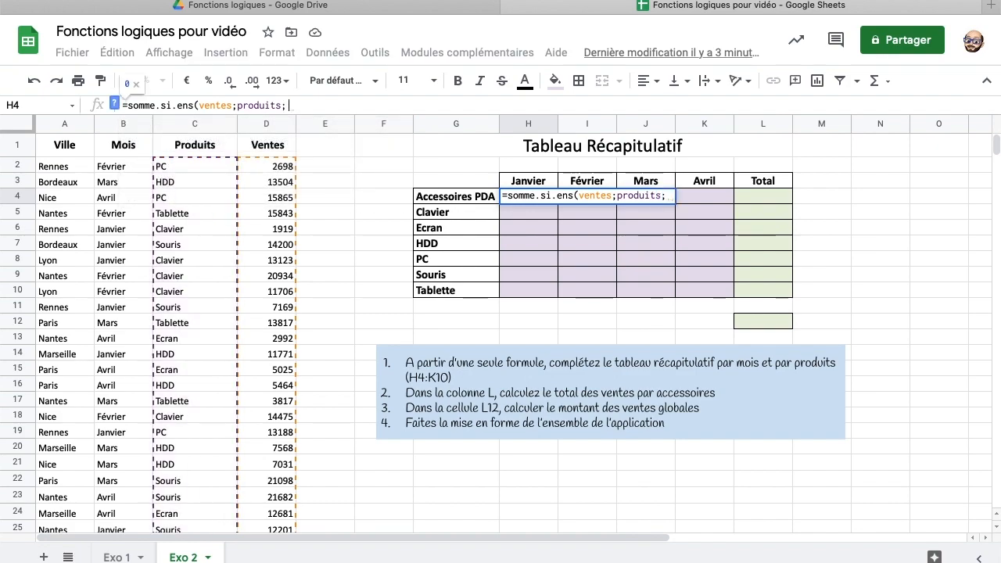
pyautogui.click(442, 202)
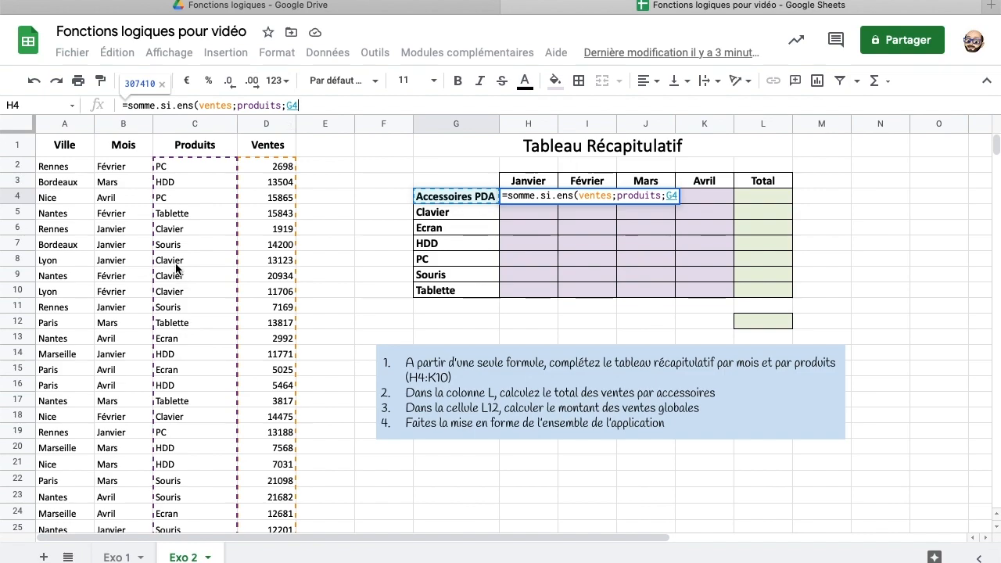
pyautogui.write(';')
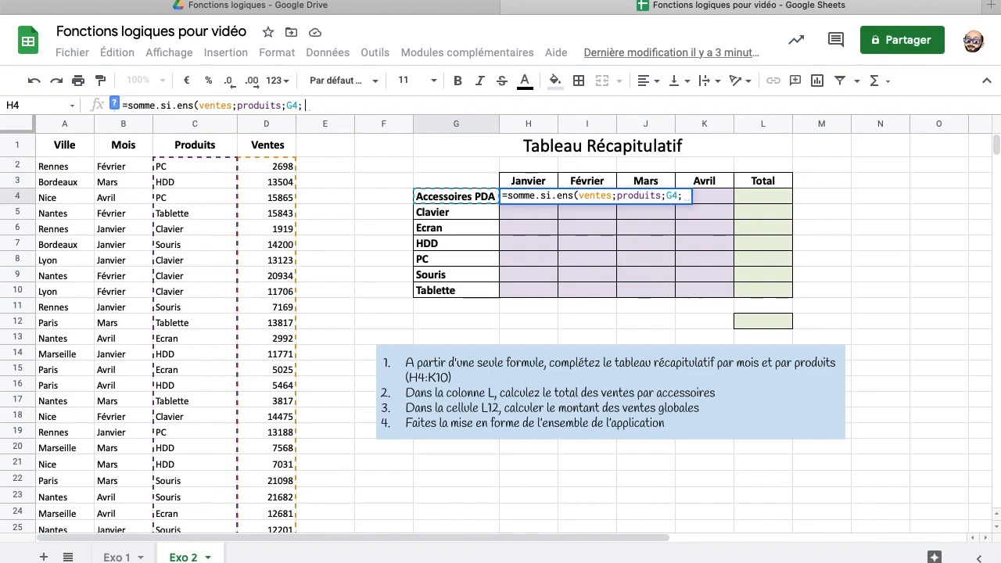
# Step: Add the named range mois to the H4 formula with cell H3 as its criterion and close the parenthesis
pyautogui.write('mois')
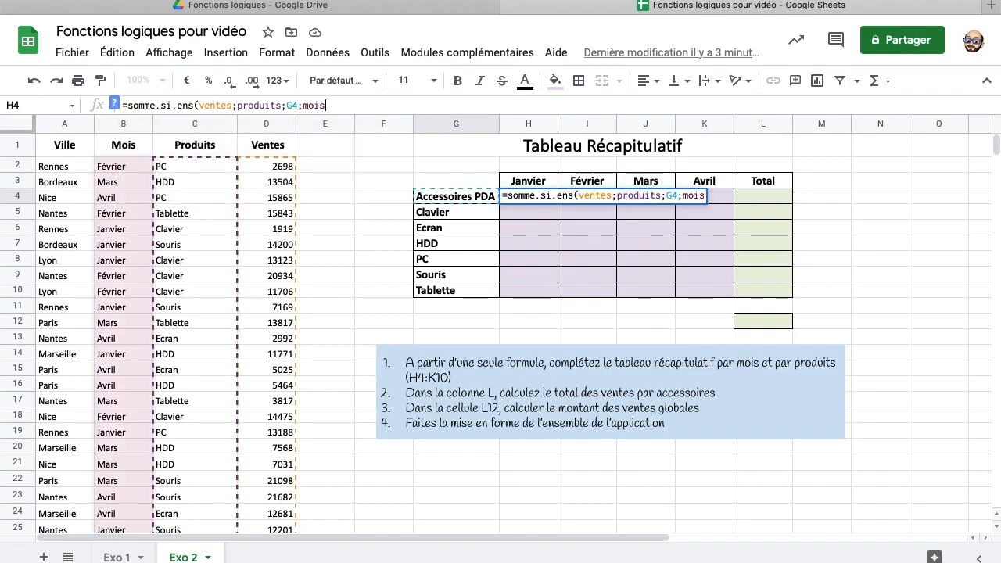
pyautogui.write(';')
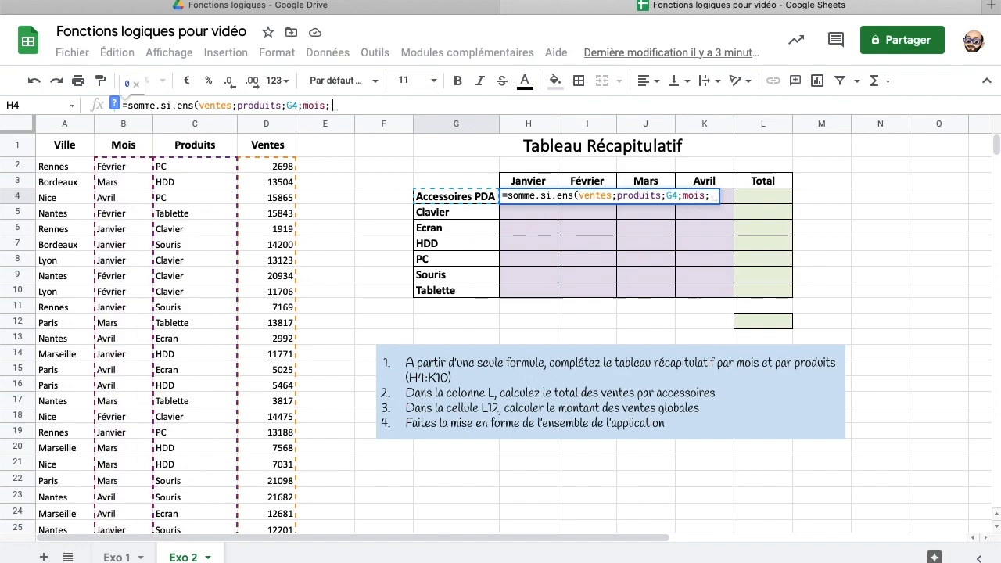
pyautogui.click(532, 188)
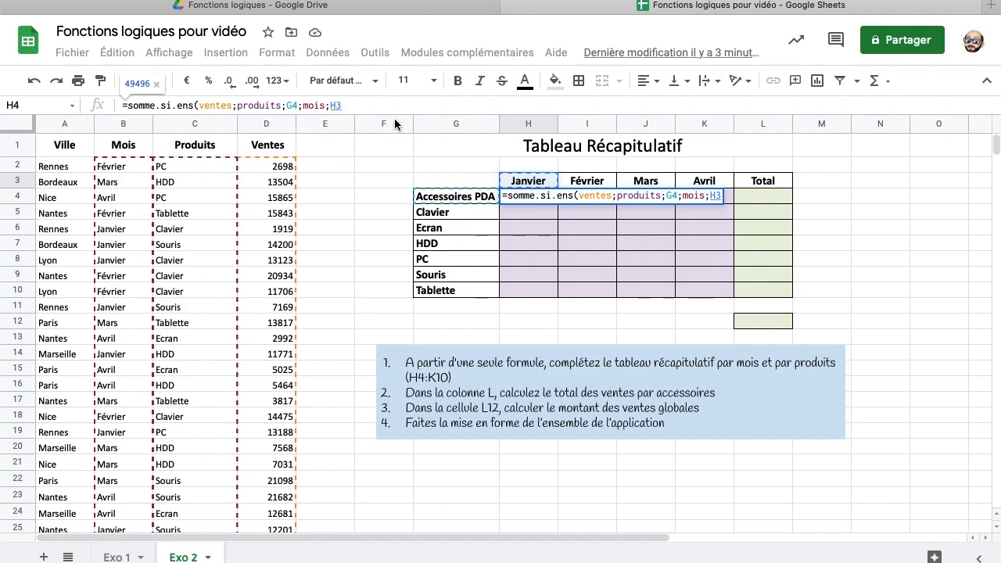
pyautogui.write(')')
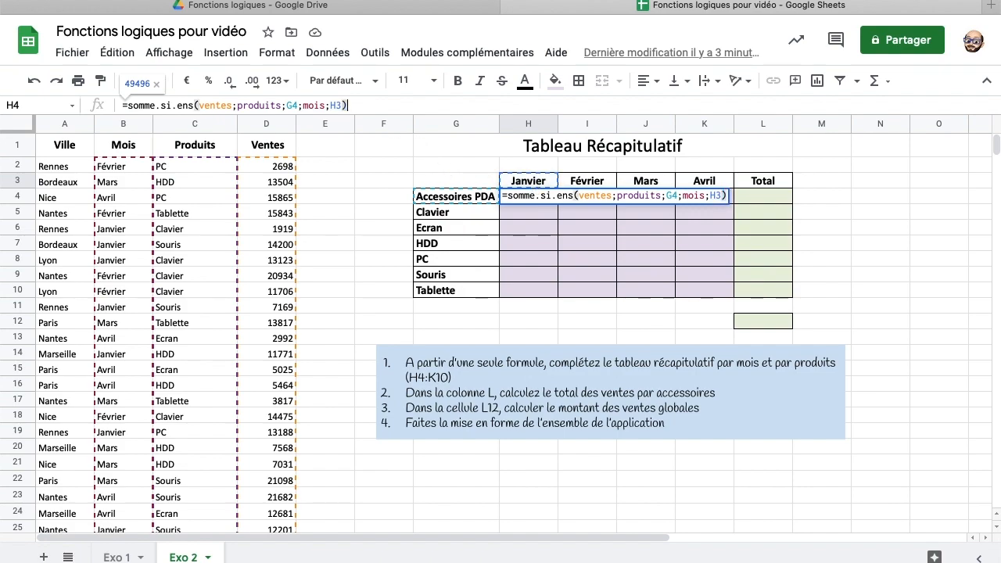
# Step: Make the G4 criterion reference in the H4 formula absolute and validate the formula
pyautogui.click(290, 105)
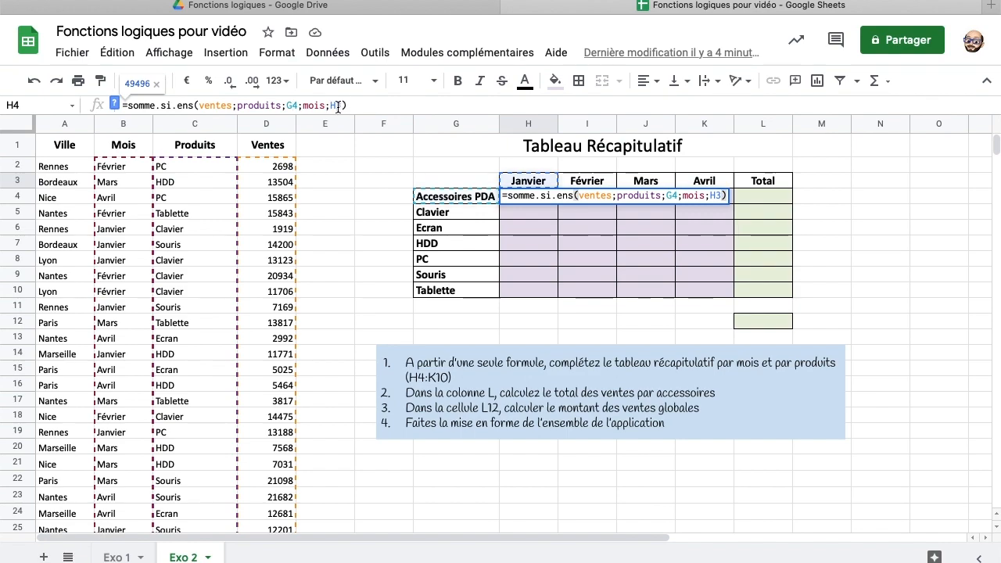
pyautogui.press('F4')
pyautogui.press('Return')
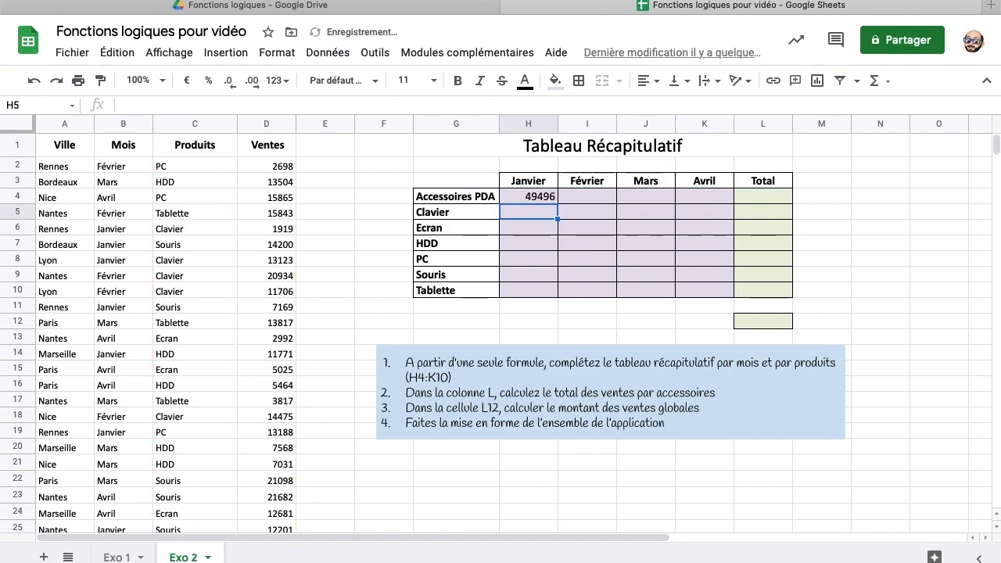
# Step: Copy the H4 formula through the rest of the product-by-month table, filling the range H4:K10
pyautogui.click(526, 198)
pyautogui.moveTo(557, 202); pyautogui.dragTo(553, 292)
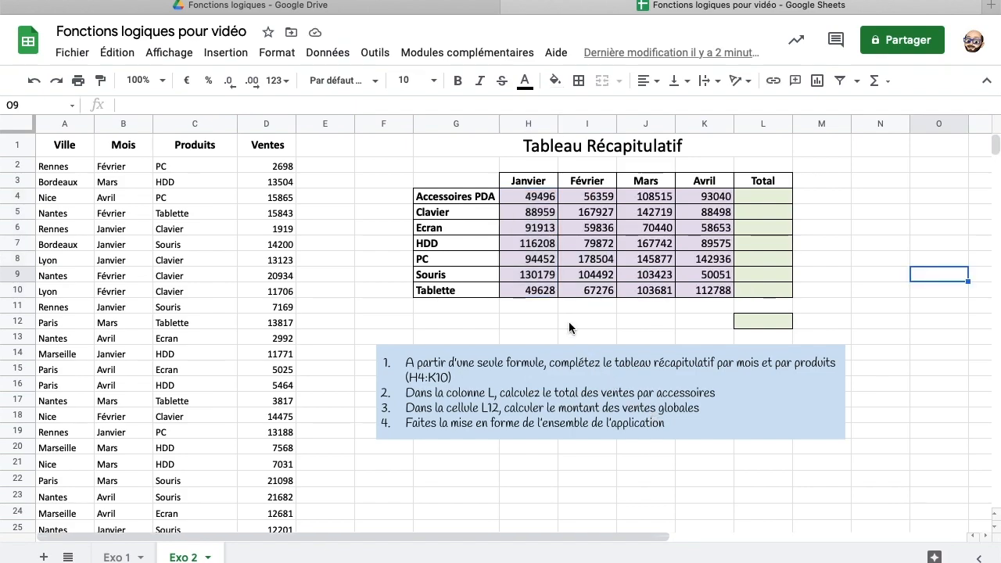
# Step: Total the Accessoires PDA row in L4 with =SOMME(H4:K4) and copy the formula down to L10
pyautogui.click(761, 196)
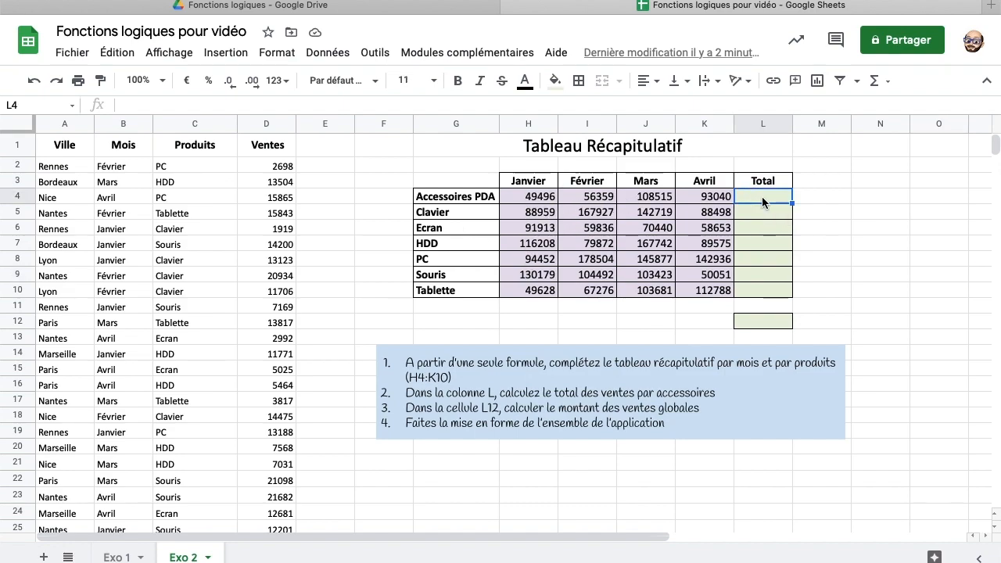
pyautogui.click(876, 81)
pyautogui.click(820, 115)
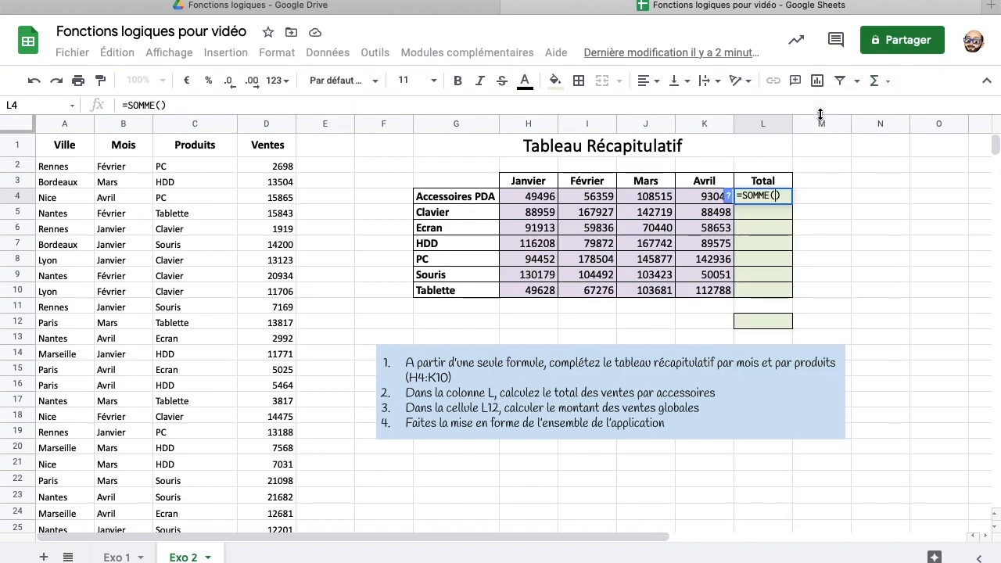
pyautogui.moveTo(540, 196); pyautogui.dragTo(706, 200)
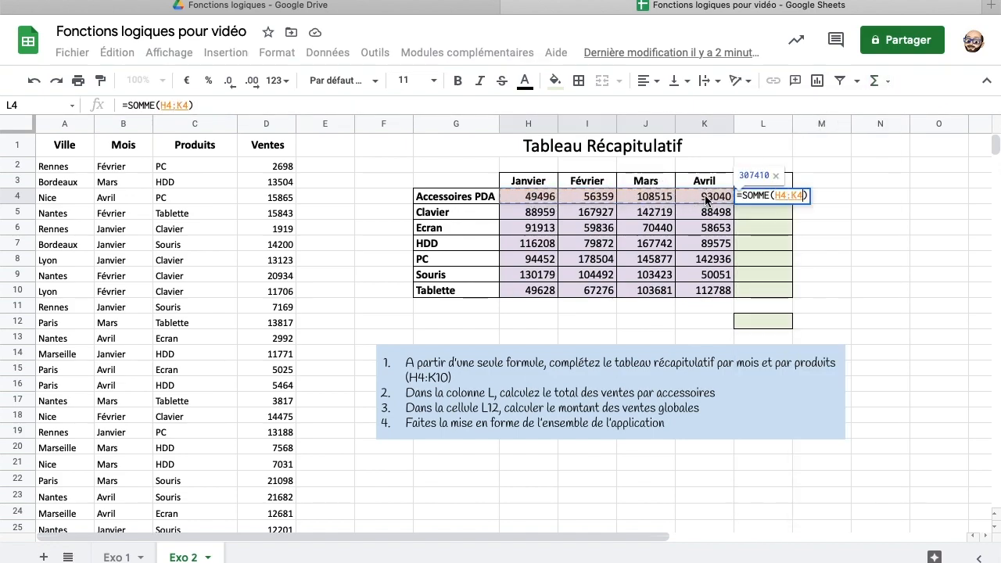
pyautogui.press('Return')
pyautogui.click(768, 200)
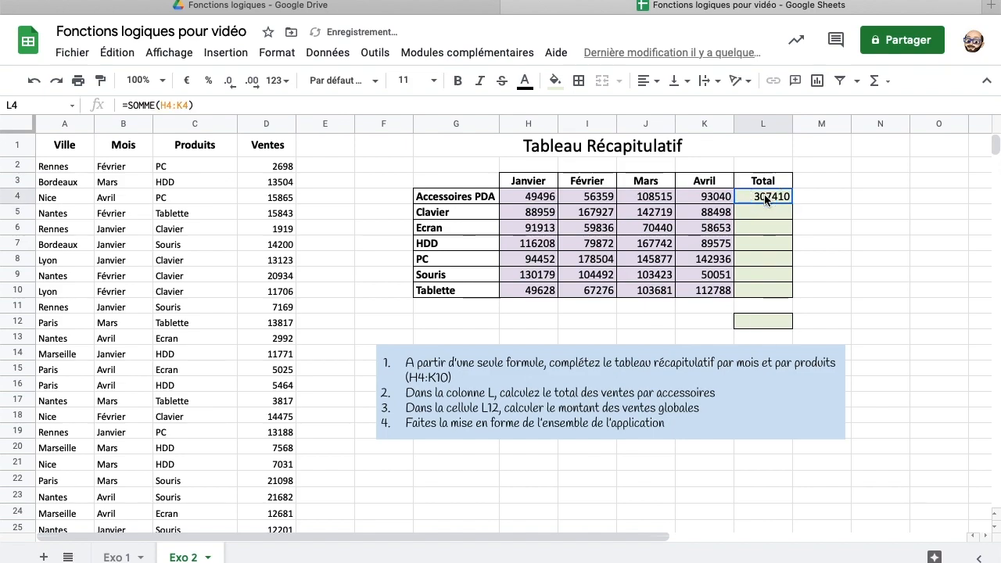
pyautogui.moveTo(791, 202); pyautogui.dragTo(786, 295)
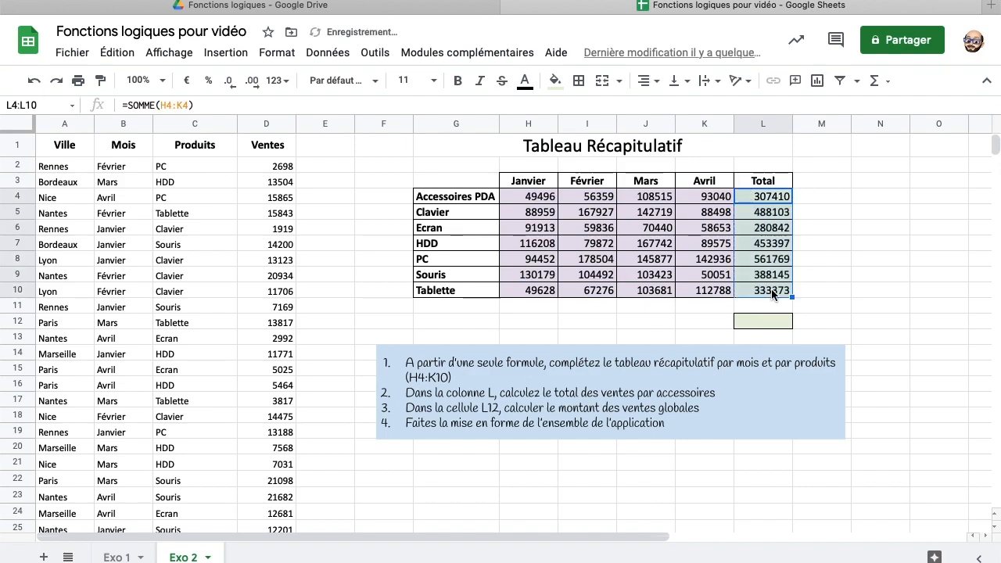
# Step: Calculate the overall sales amount in L12 with =SOMME(L4:L10)
pyautogui.click(772, 325)
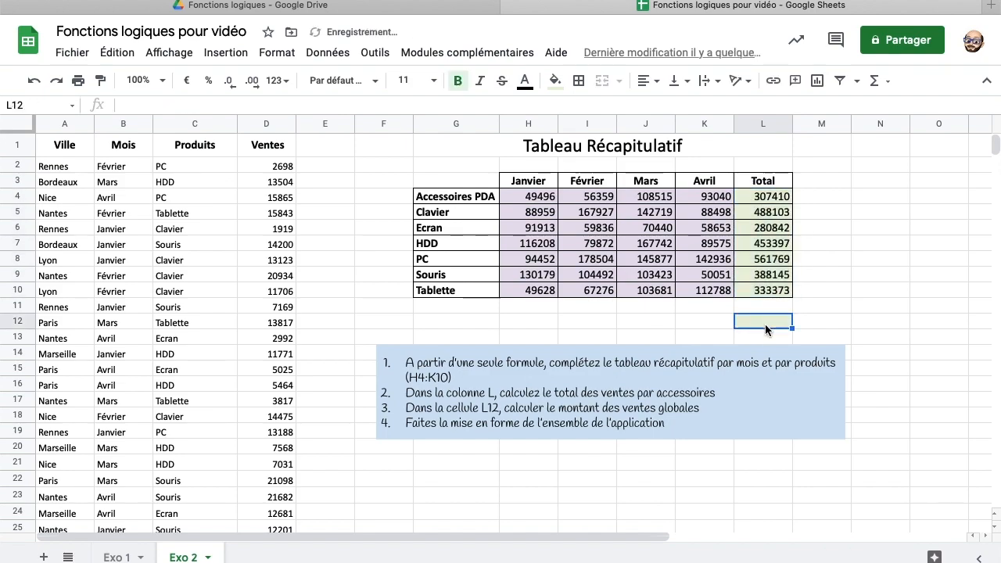
pyautogui.click(875, 81)
pyautogui.click(846, 114)
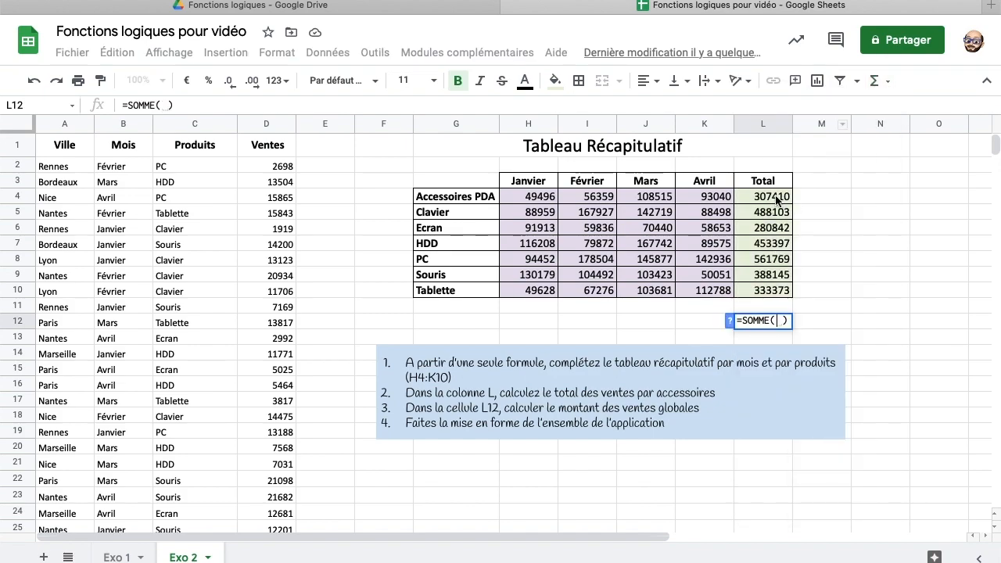
pyautogui.moveTo(770, 197); pyautogui.dragTo(772, 290)
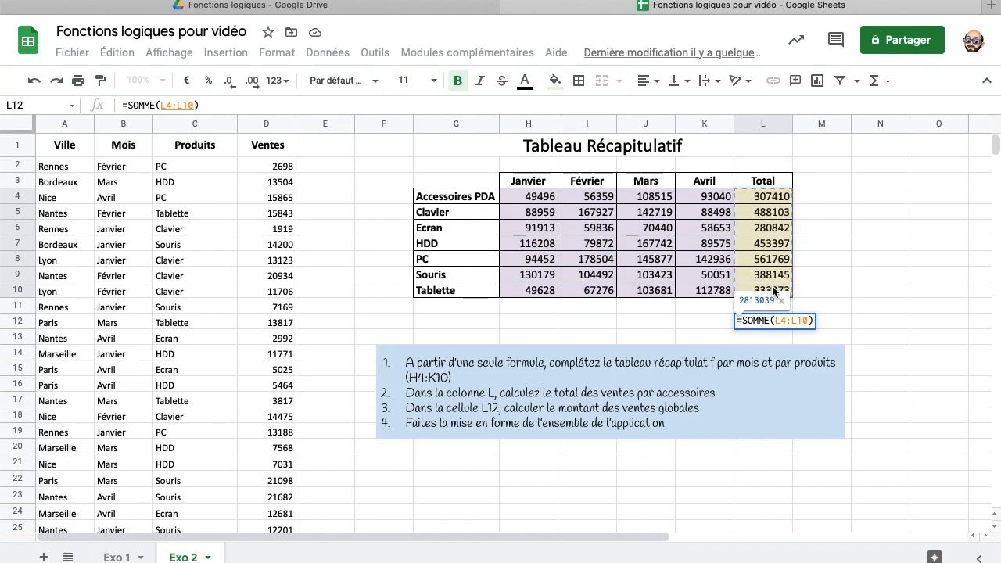
pyautogui.press('Return')
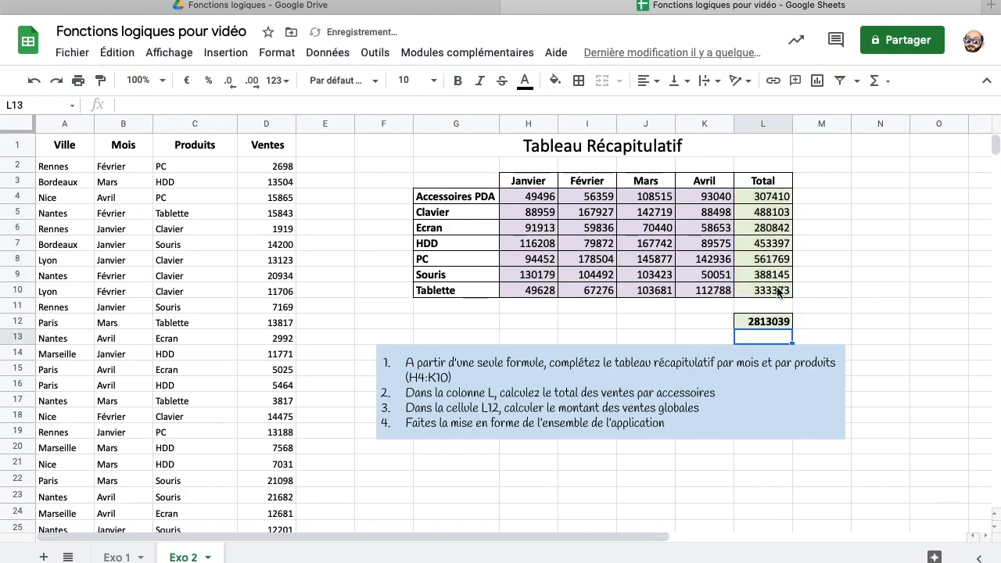